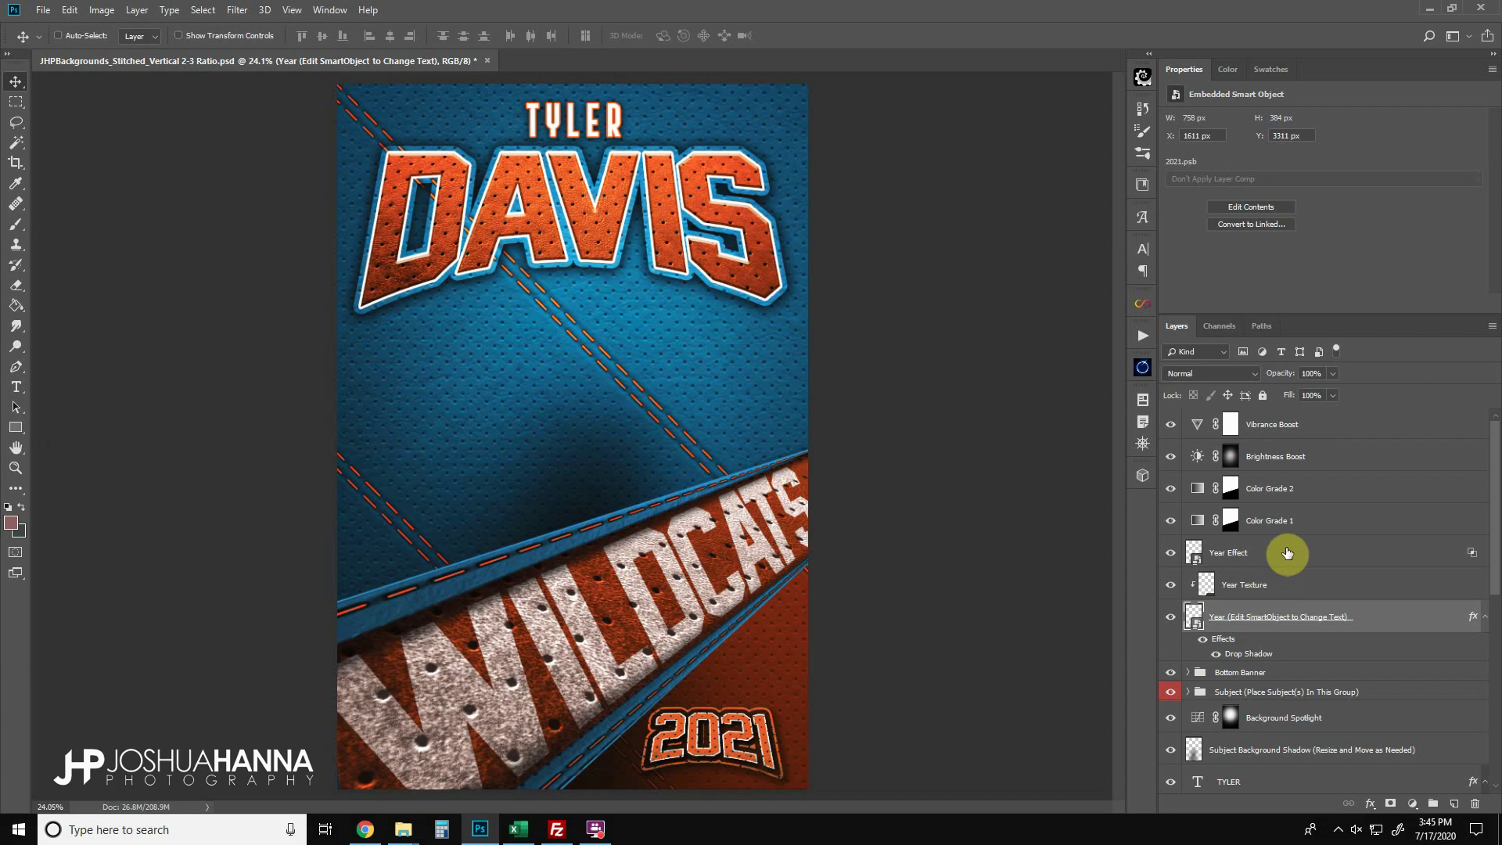
Step: Toggle the Nameplate layer's visibility off and on to identify it, and open its smart object contents
{"action": "scroll", "coordinate": [1263, 548], "scroll_direction": "down", "scroll_amount": 4}
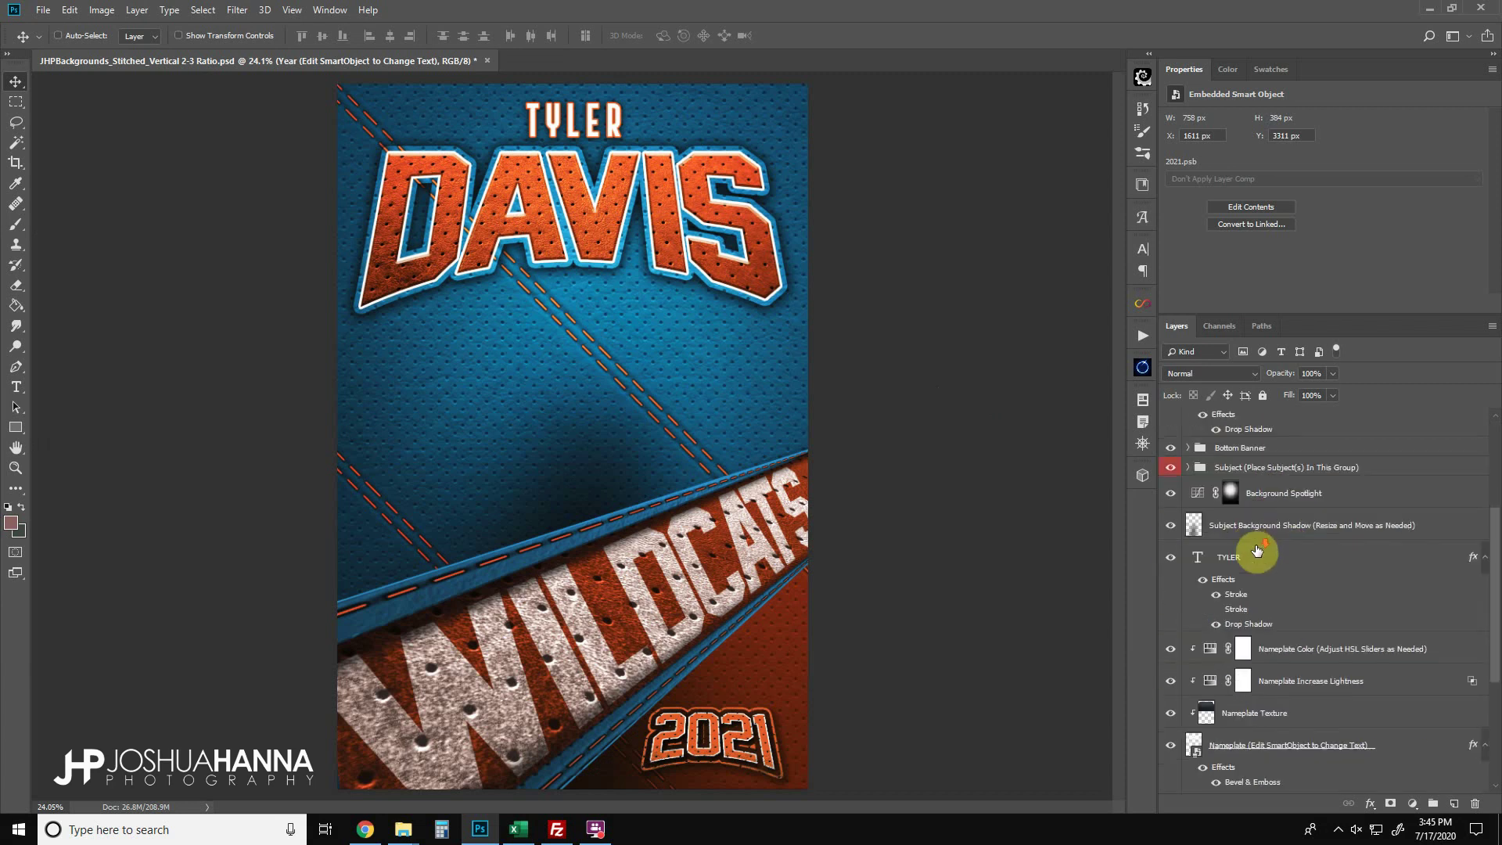
{"action": "scroll", "coordinate": [1257, 550], "scroll_direction": "down", "scroll_amount": 3}
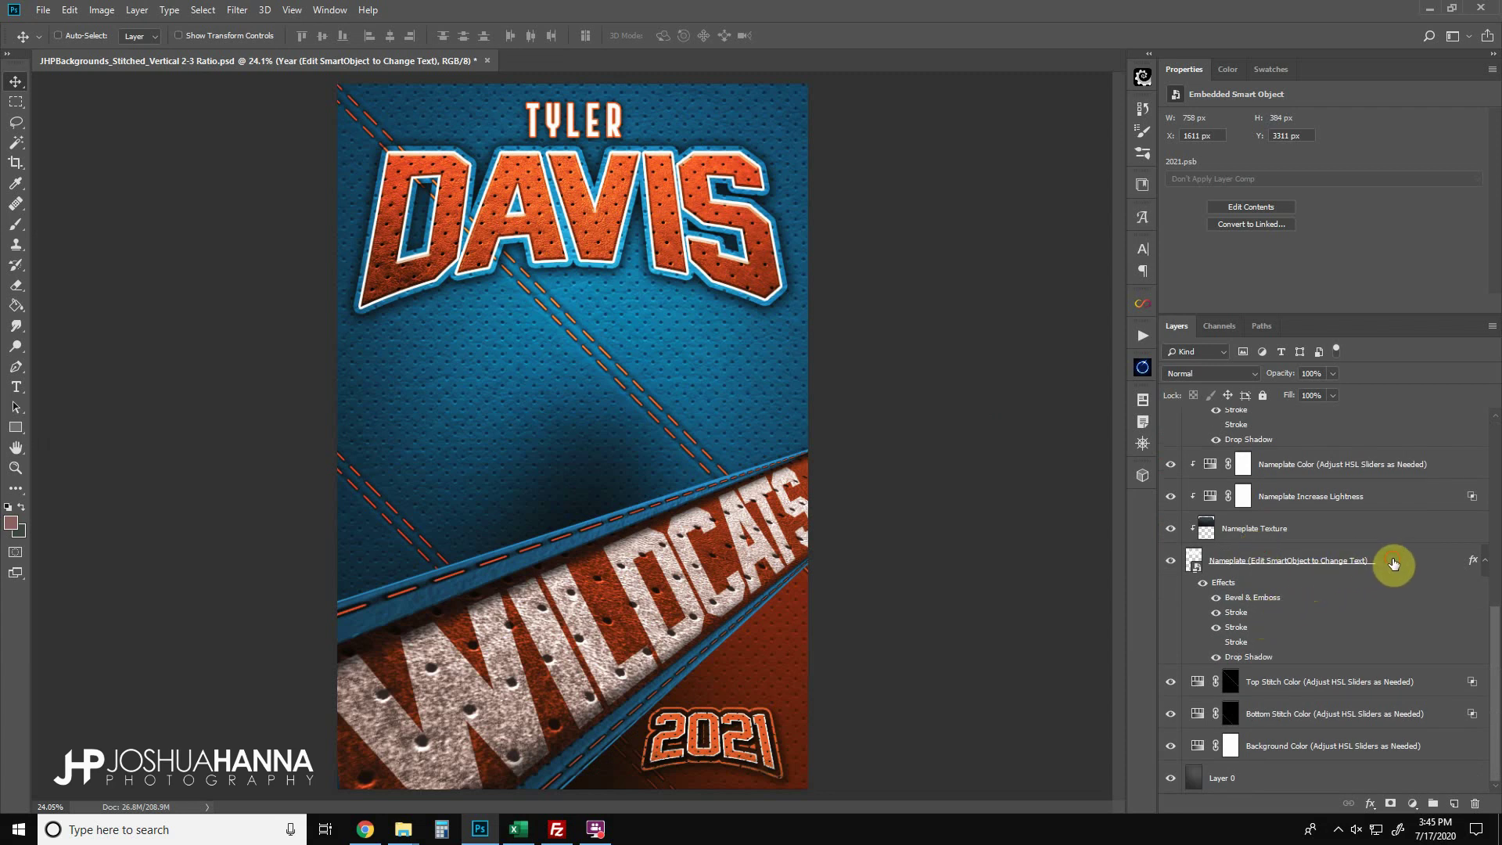
{"action": "left_click", "coordinate": [1260, 566]}
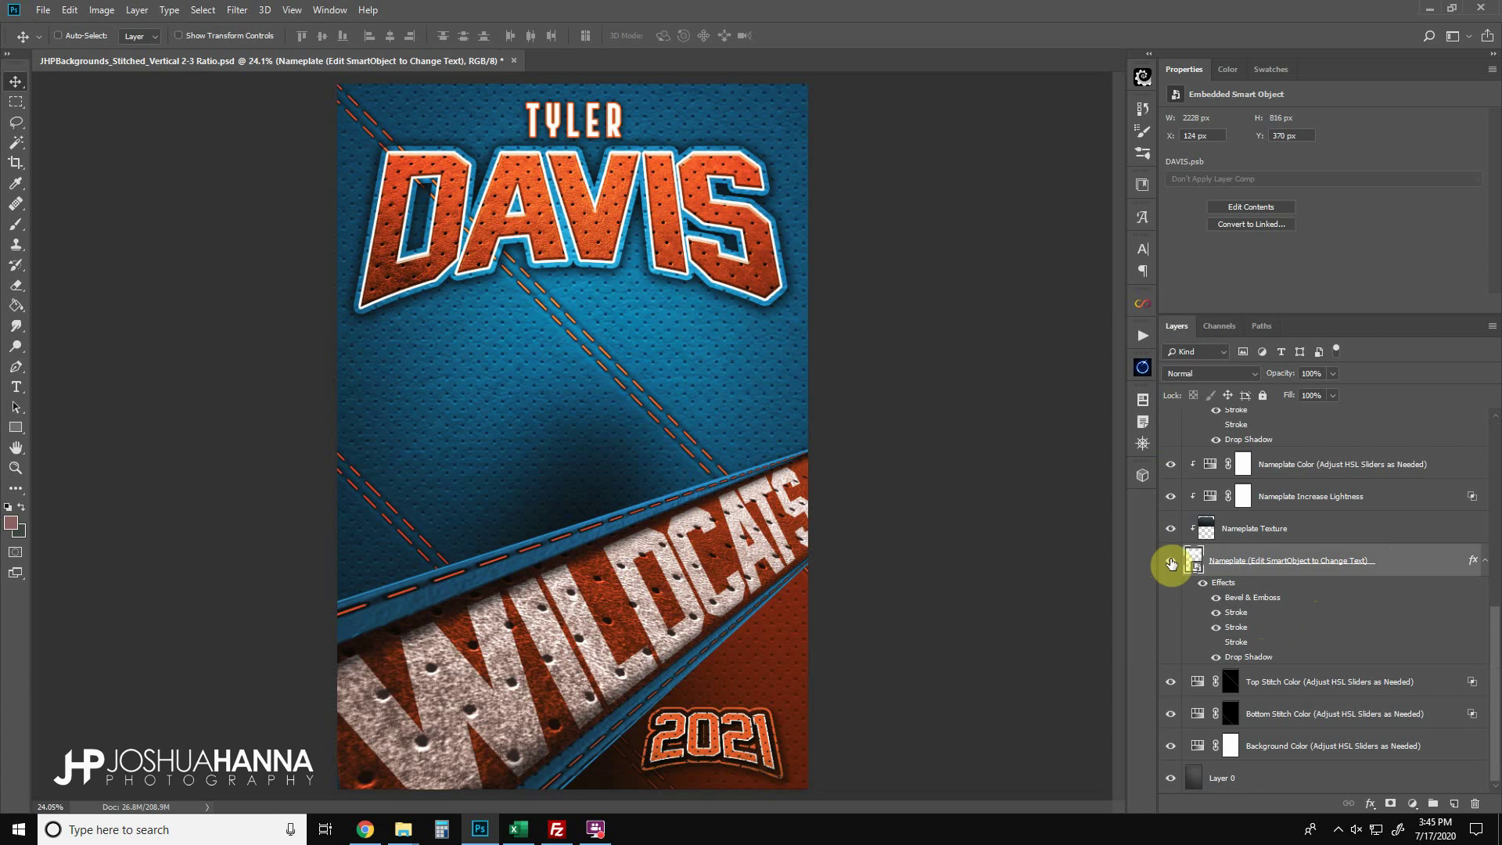
{"action": "left_click", "coordinate": [1171, 562]}
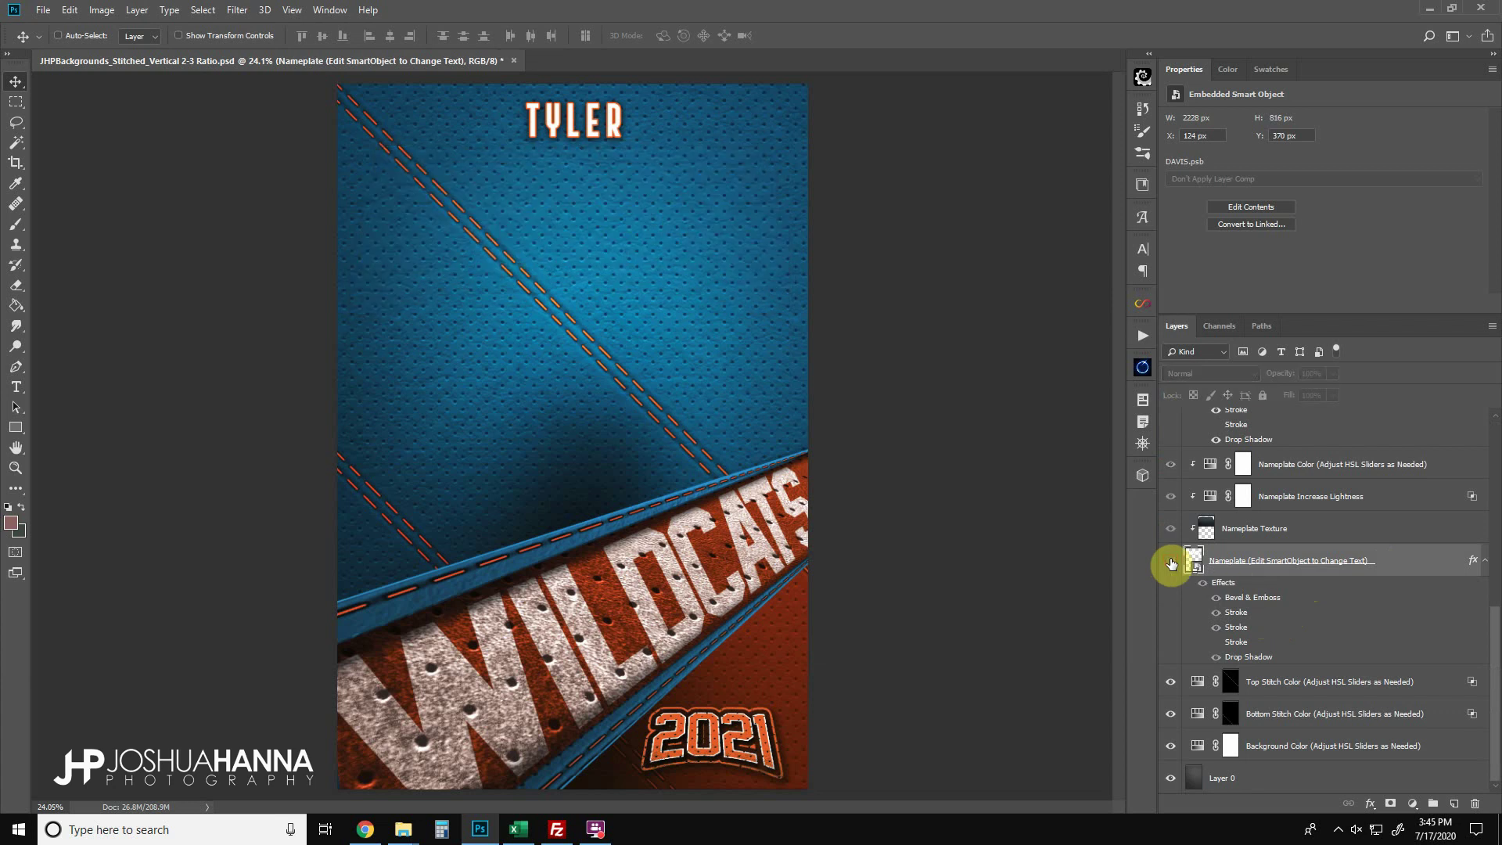
{"action": "left_click", "coordinate": [1171, 563]}
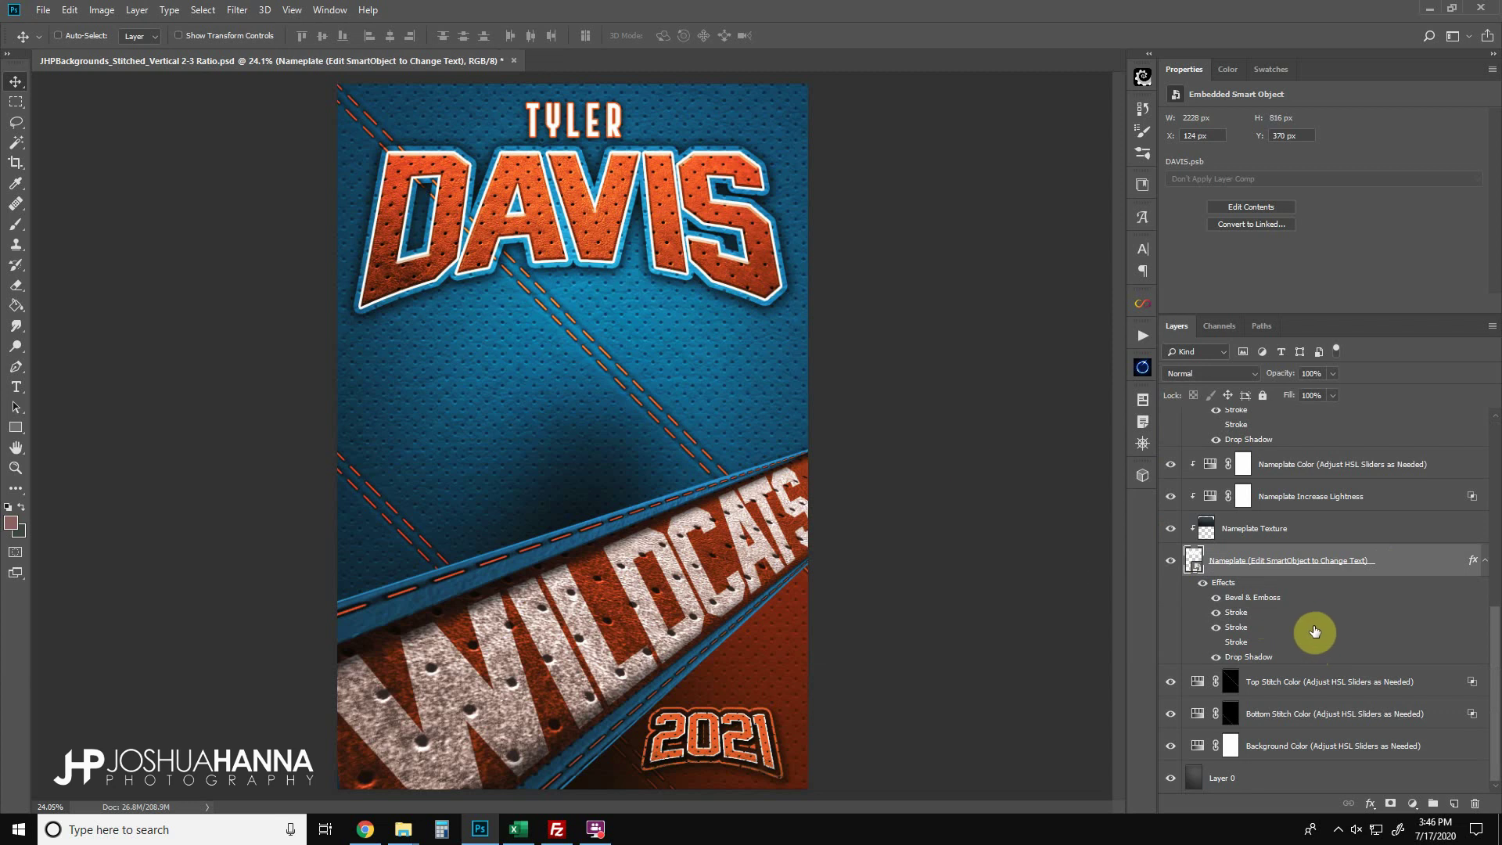
{"action": "double_click", "coordinate": [1195, 566]}
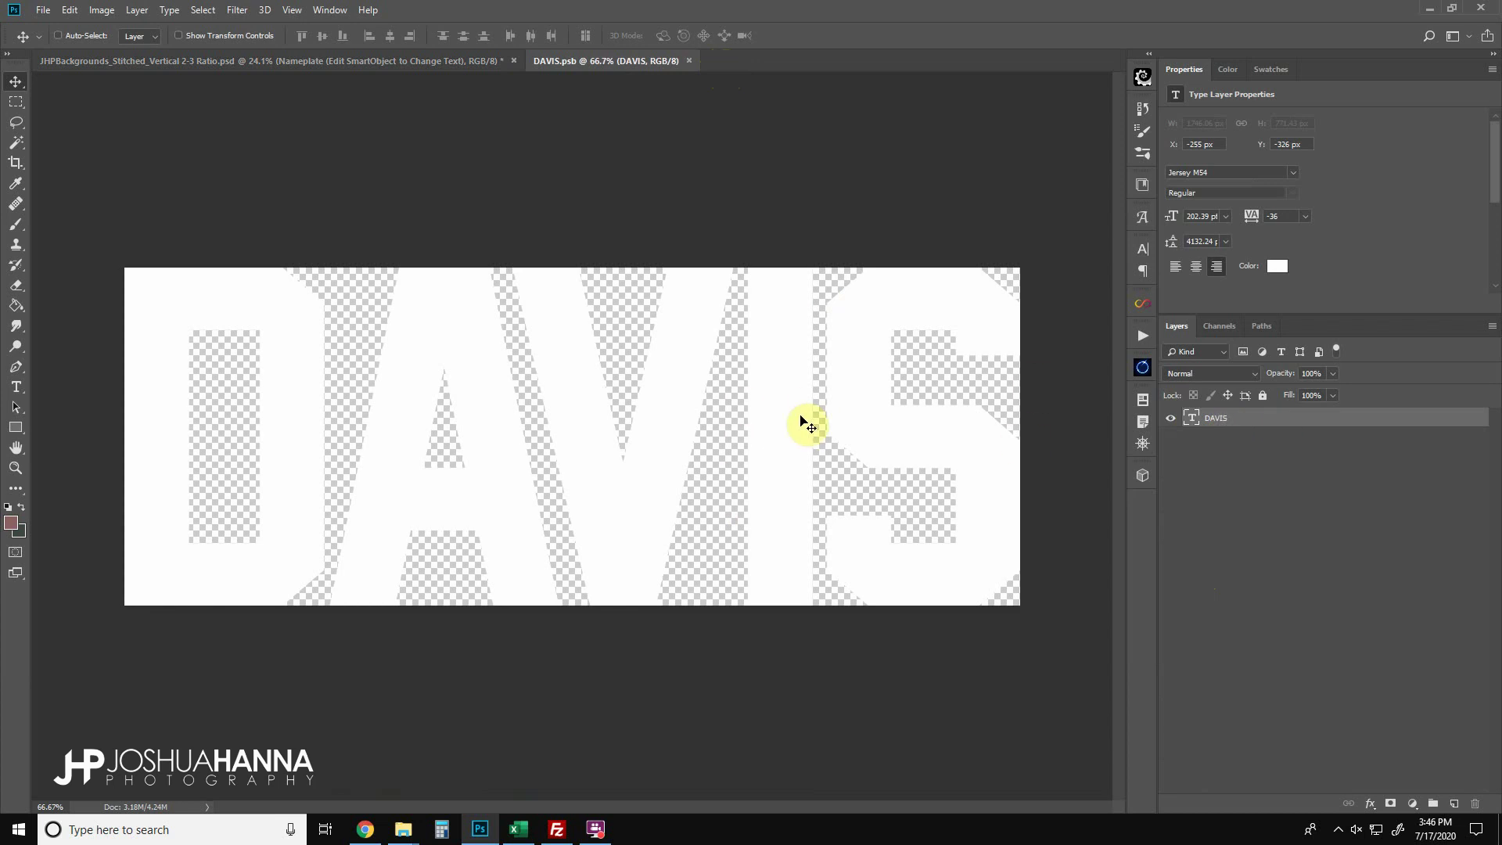
Step: Replace the nameplate text in the smart object with the new athlete's last name in capitals
{"action": "double_click", "coordinate": [1192, 420]}
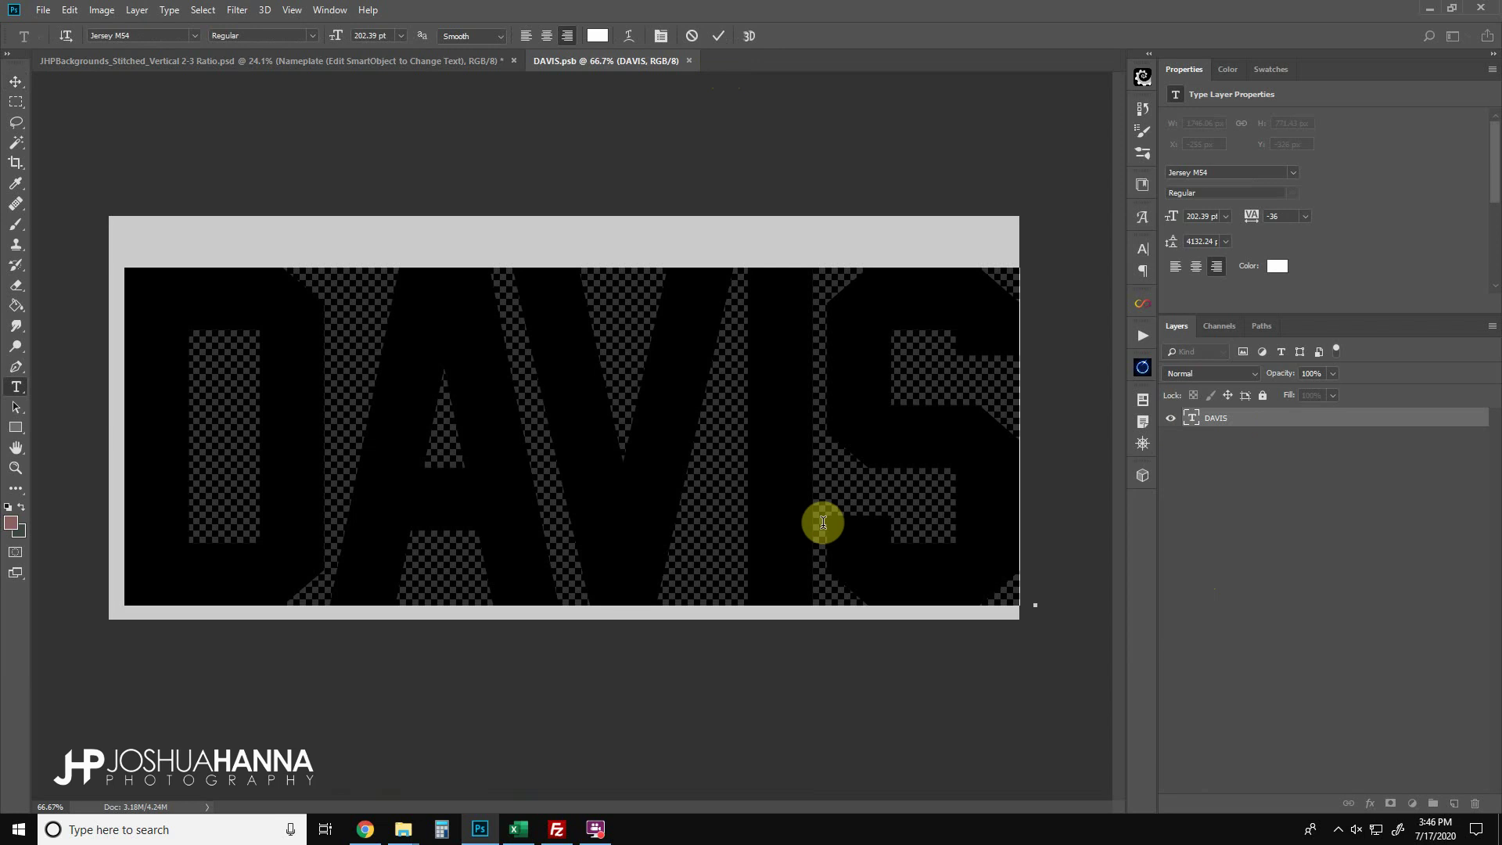
{"action": "type", "text": "HANNA"}
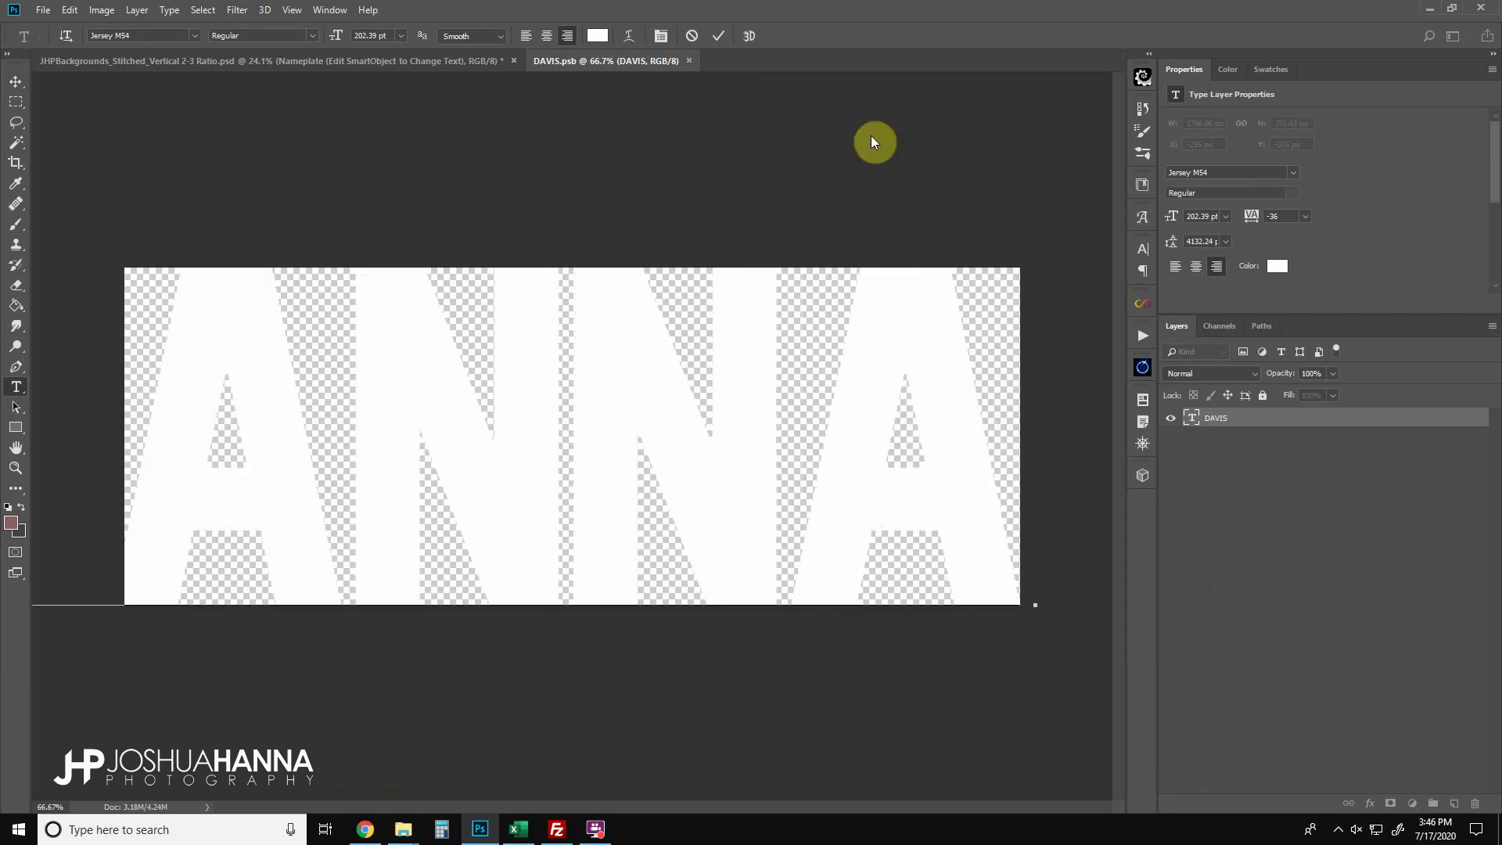
{"action": "left_click", "coordinate": [718, 36]}
{"action": "key", "text": "v"}
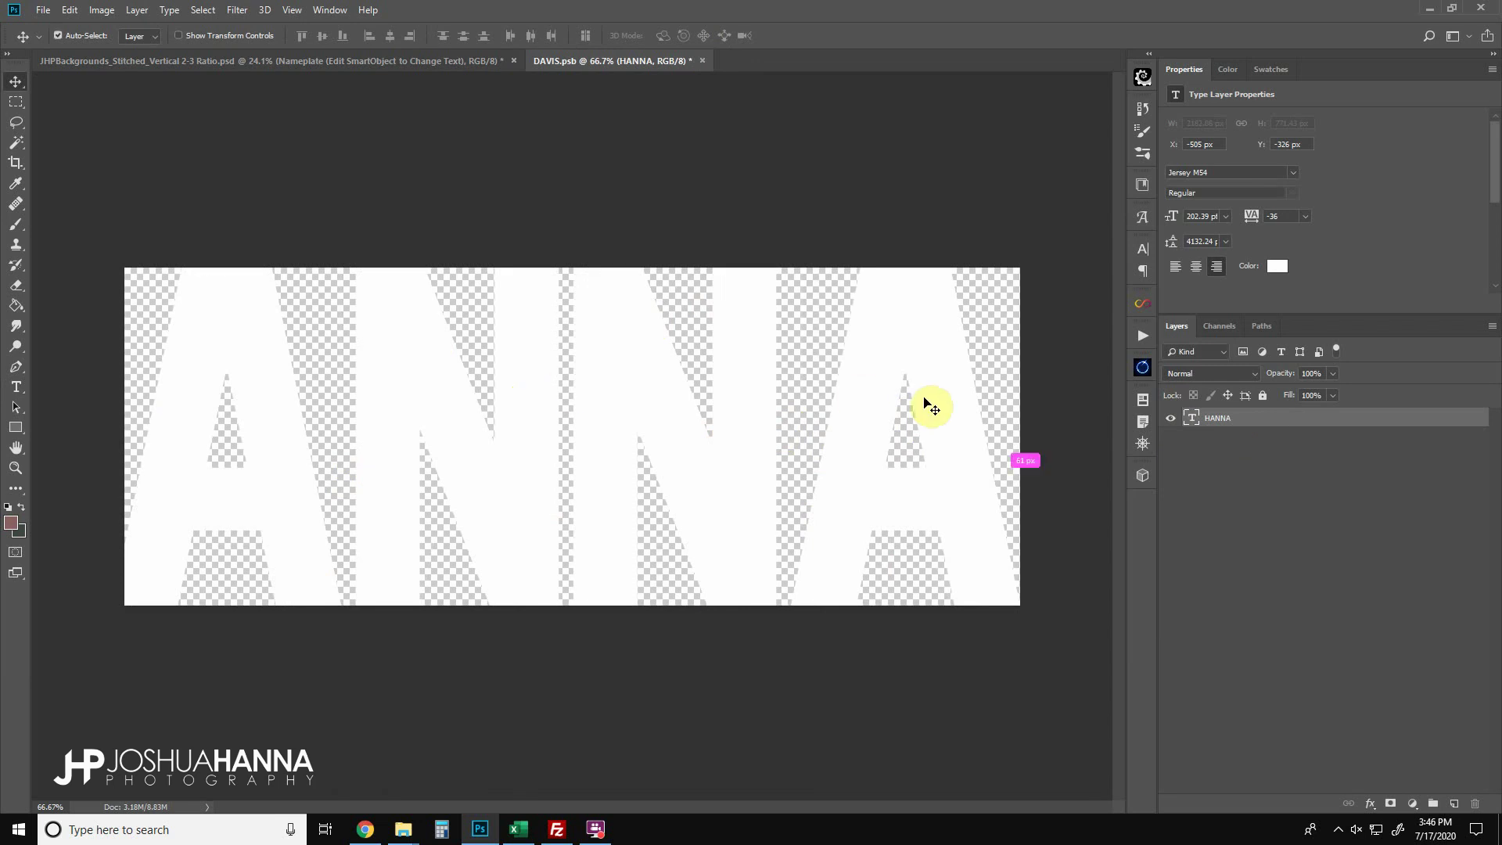
Step: Scale the last name to about 79.5% so all letters fit the canvas, and save and close the smart object
{"action": "key", "text": "ctrl+t"}
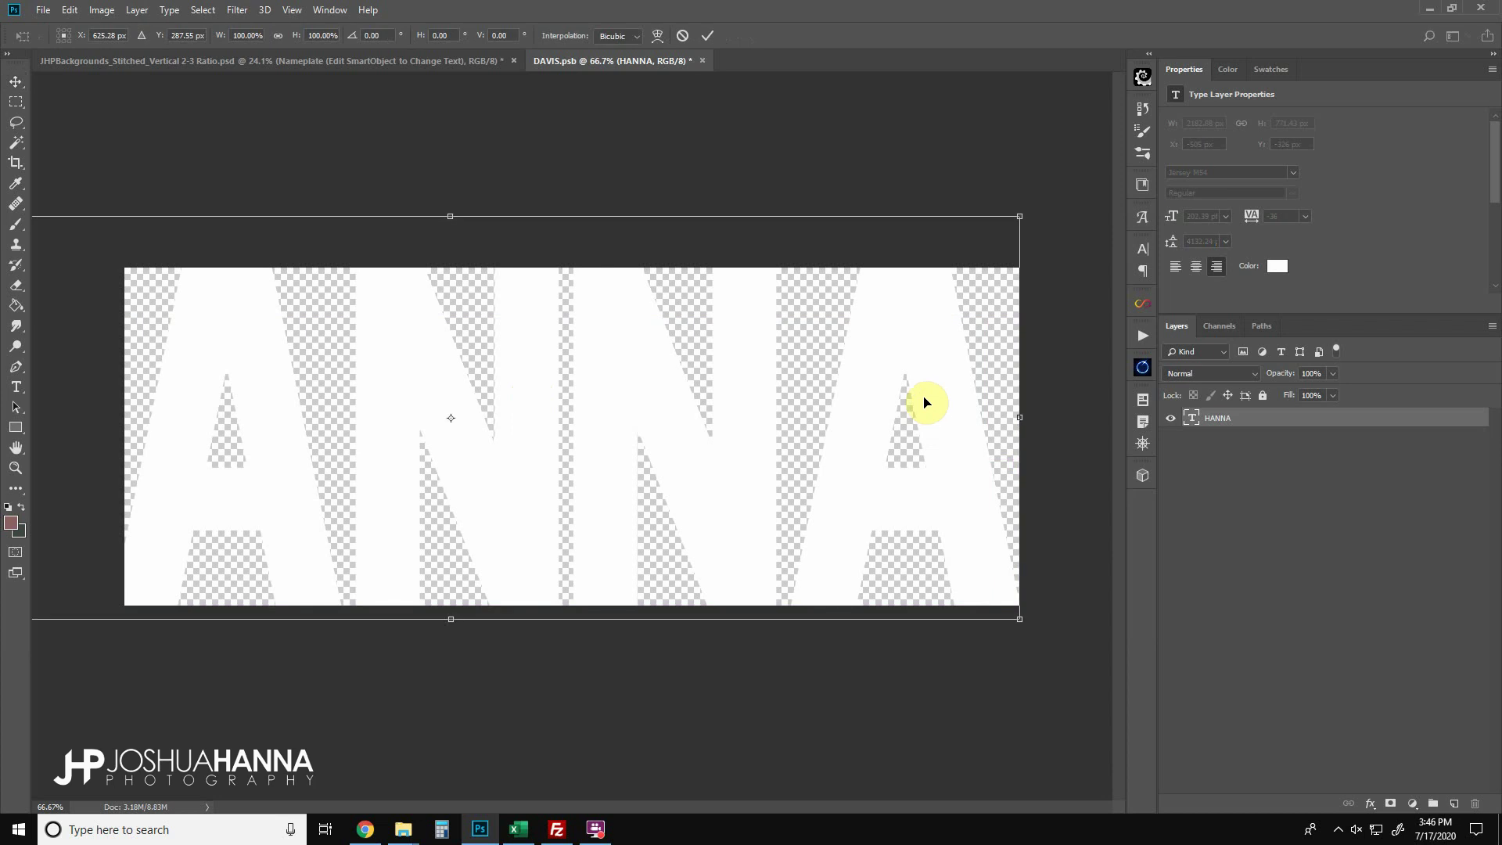
{"action": "key", "text": "ctrl+minus"}
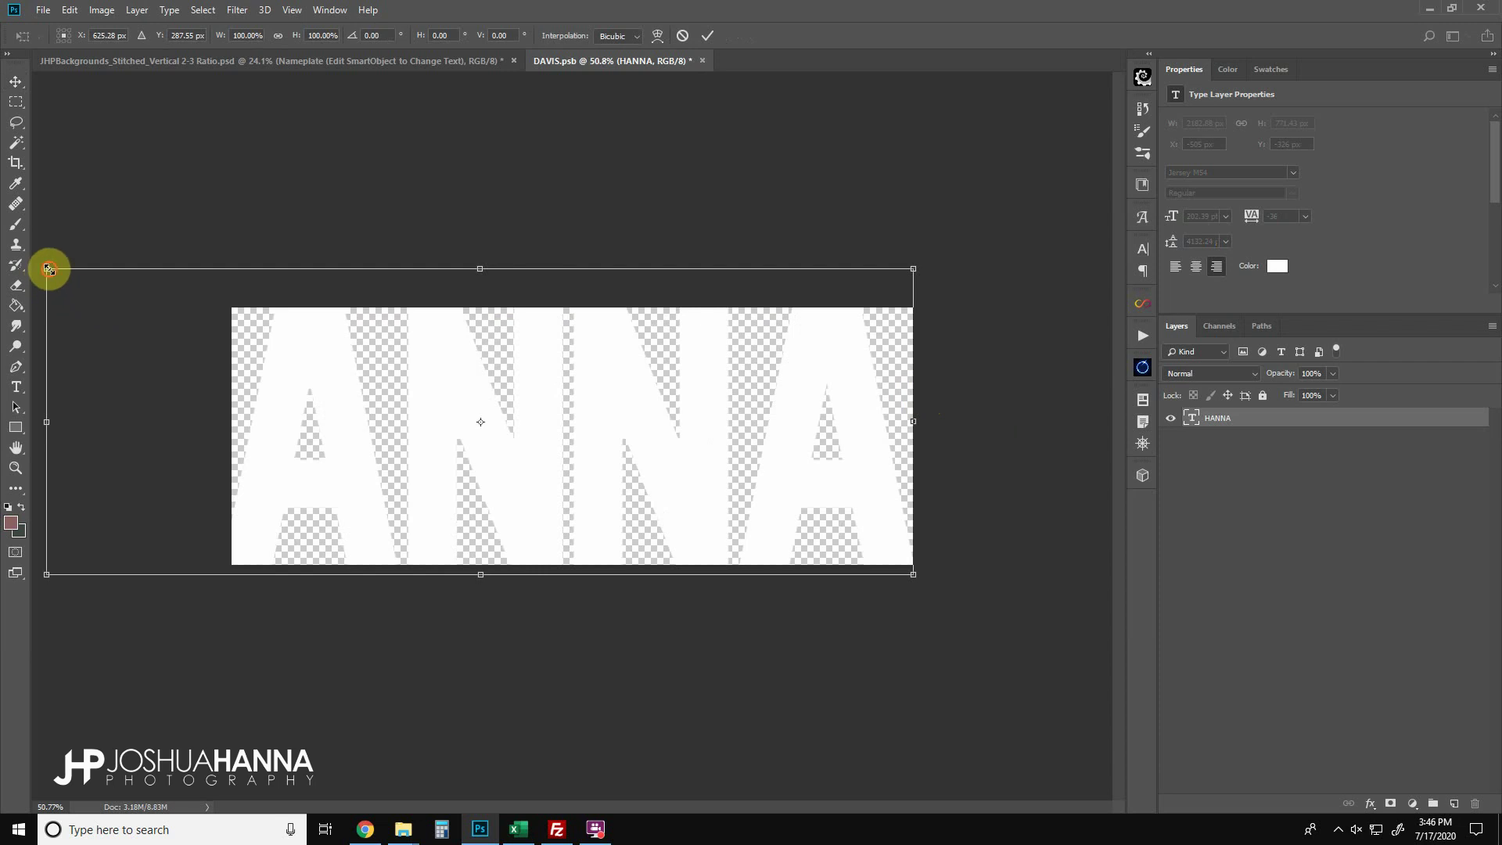
{"action": "left_click_drag", "start_coordinate": [48, 269], "coordinate": [226, 321]}
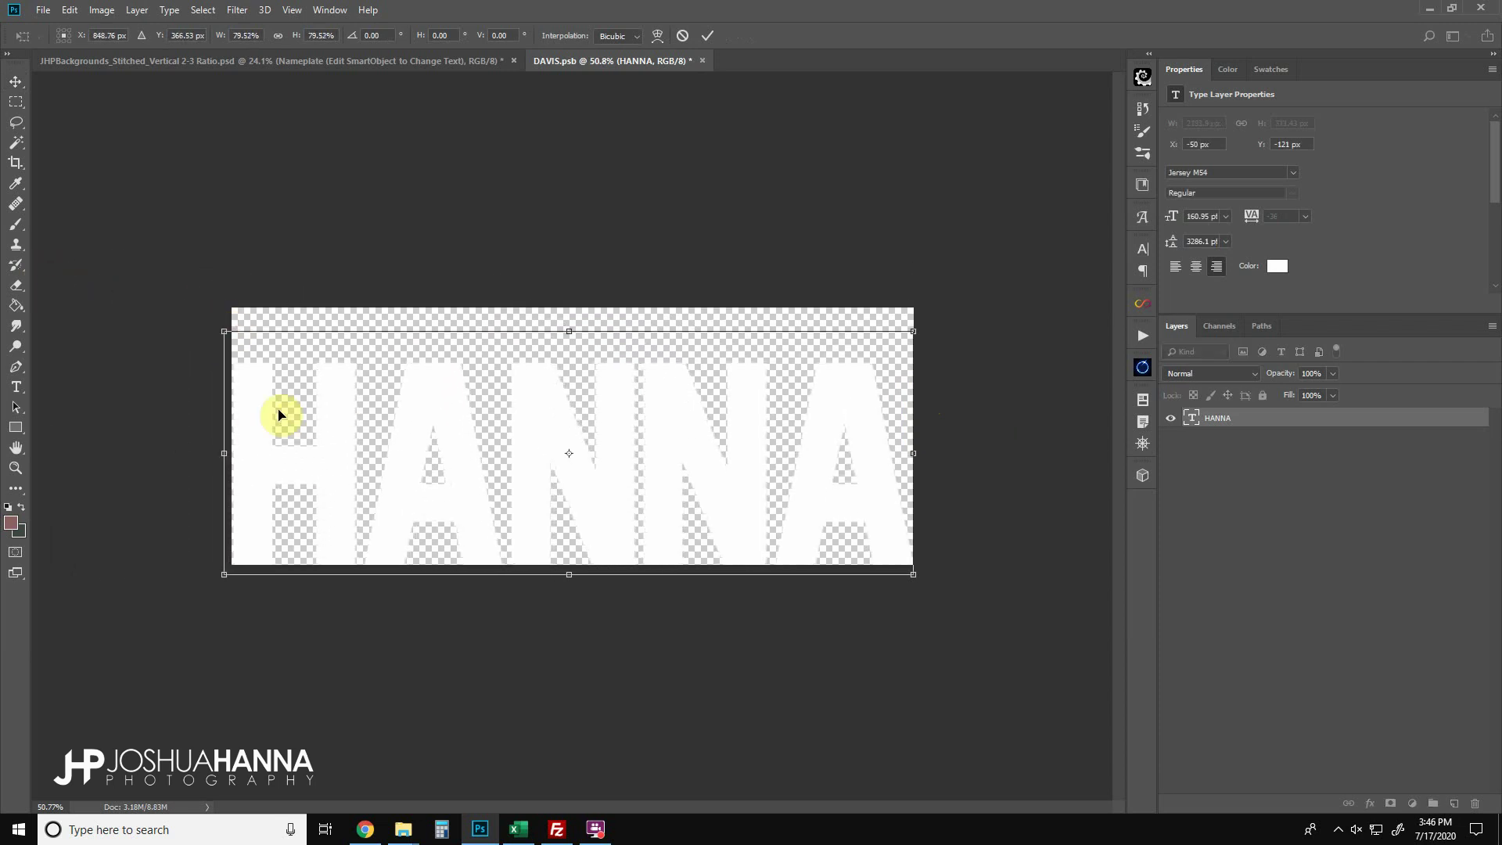
{"action": "left_click", "coordinate": [707, 35]}
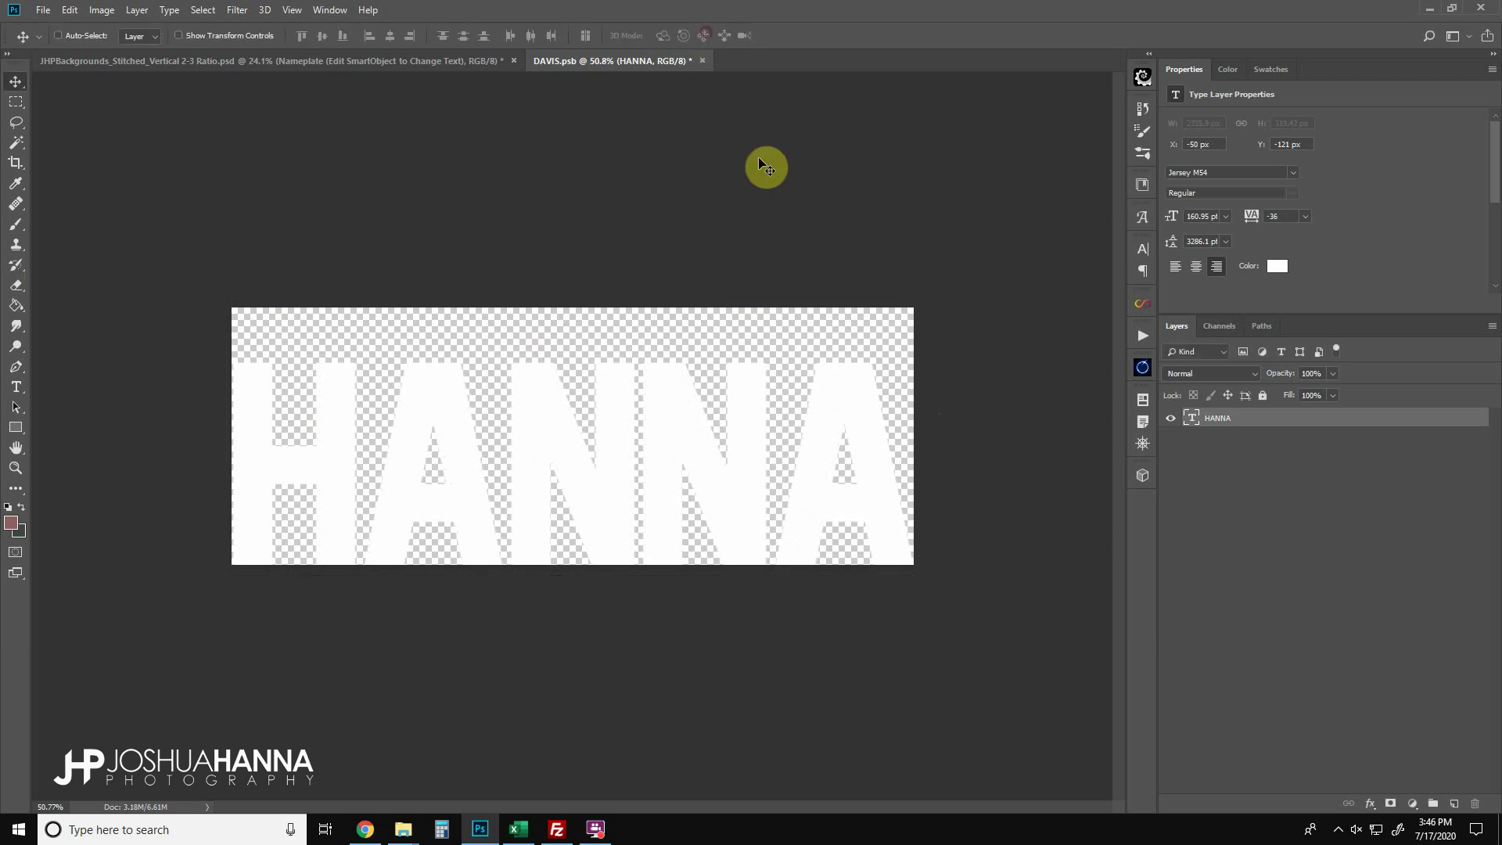
{"action": "left_click", "coordinate": [701, 61]}
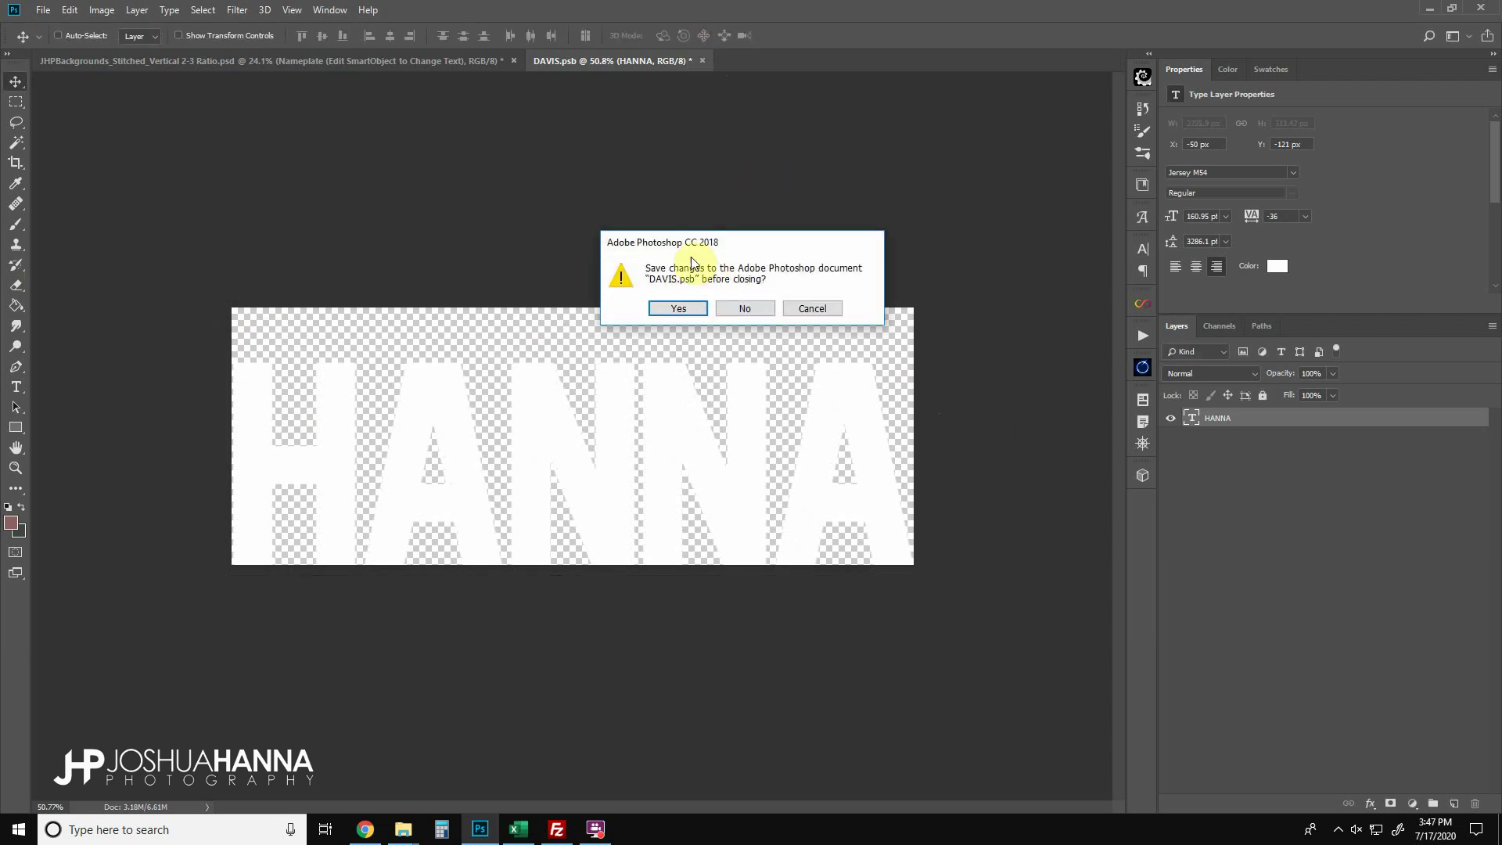
{"action": "left_click", "coordinate": [677, 309]}
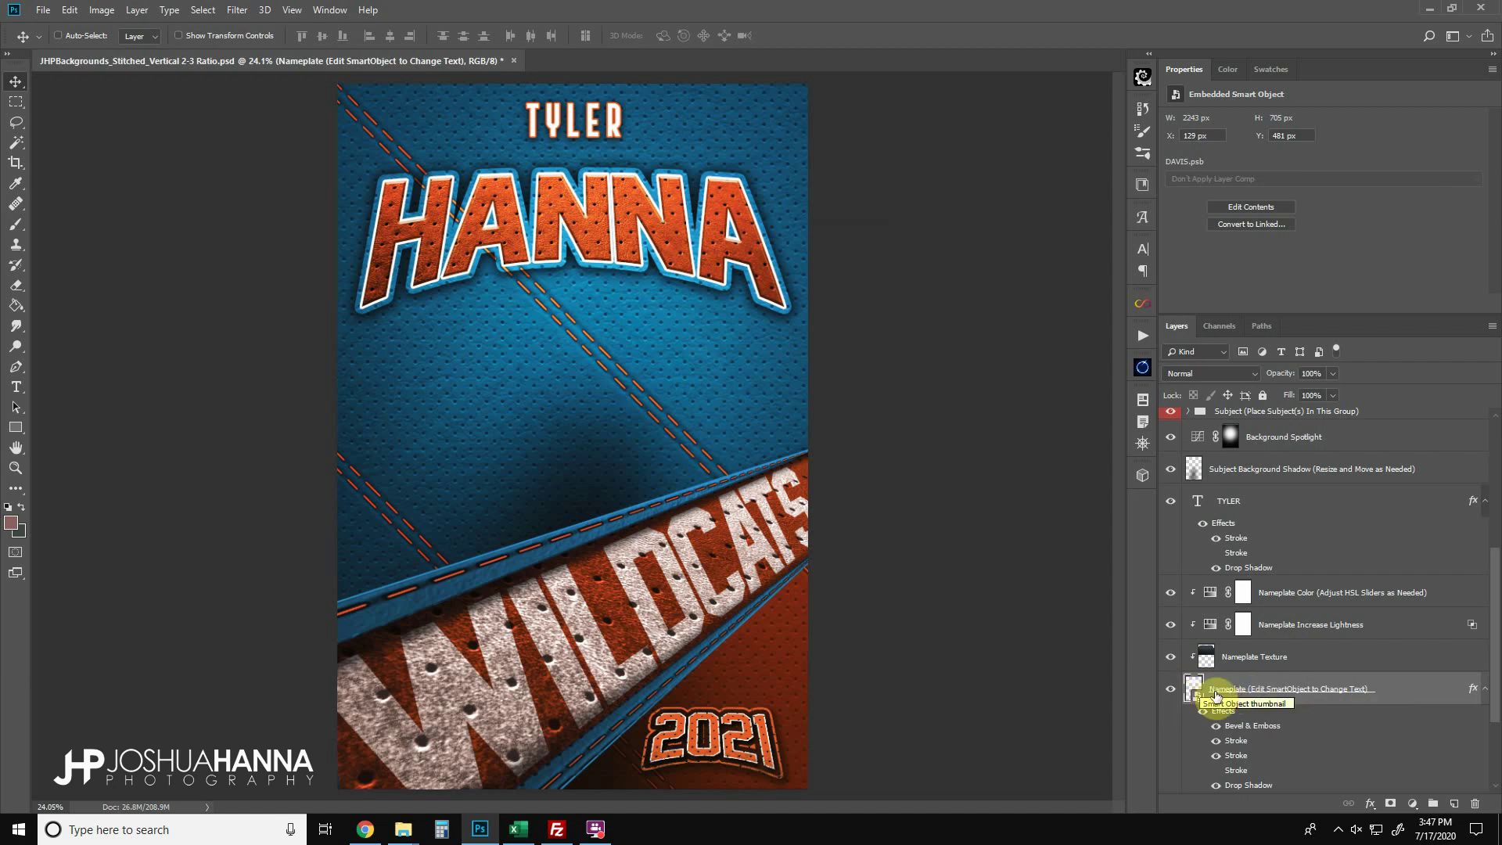
Step: Nudge the Nameplate smart object and the Nameplate Texture layer upward together until the last name sits just below the first name
{"action": "left_click", "coordinate": [1246, 662], "text": "shift"}
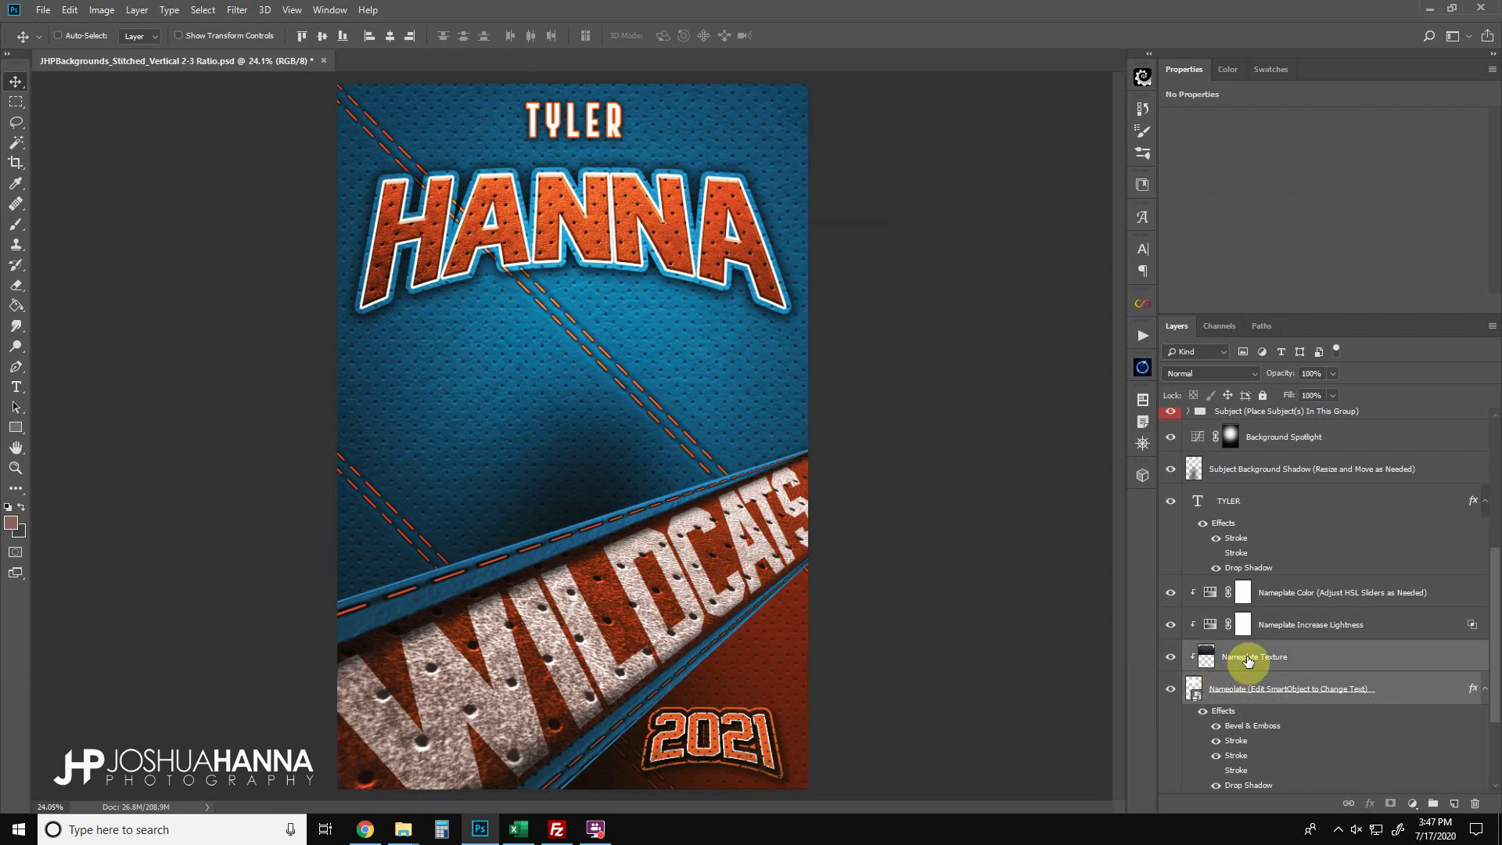
{"action": "key", "text": "shift+Up"}
{"action": "key", "text": "shift+Up"}
{"action": "key", "text": "shift+Up"}
{"action": "key", "text": "shift+Up"}
{"action": "key", "text": "shift+Up"}
{"action": "key", "text": "shift+Up"}
{"action": "key", "text": "shift+Up"}
{"action": "key", "text": "shift+Up"}
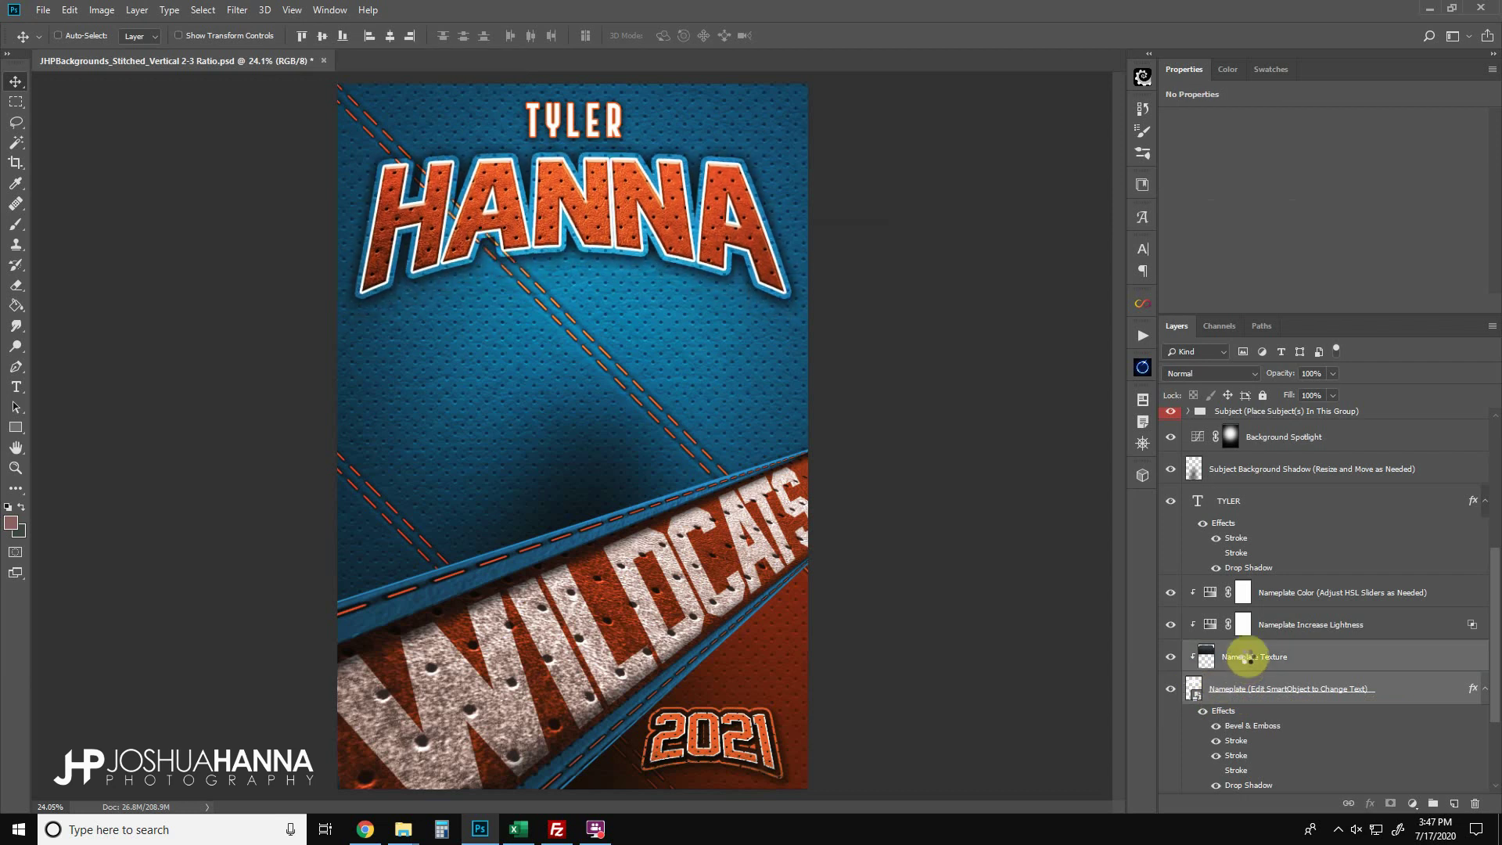
{"action": "key", "text": "shift+Up"}
{"action": "key", "text": "shift+Up"}
{"action": "key", "text": "shift+Up"}
{"action": "key", "text": "shift+Up"}
{"action": "key", "text": "shift+Up"}
{"action": "key", "text": "shift+Up"}
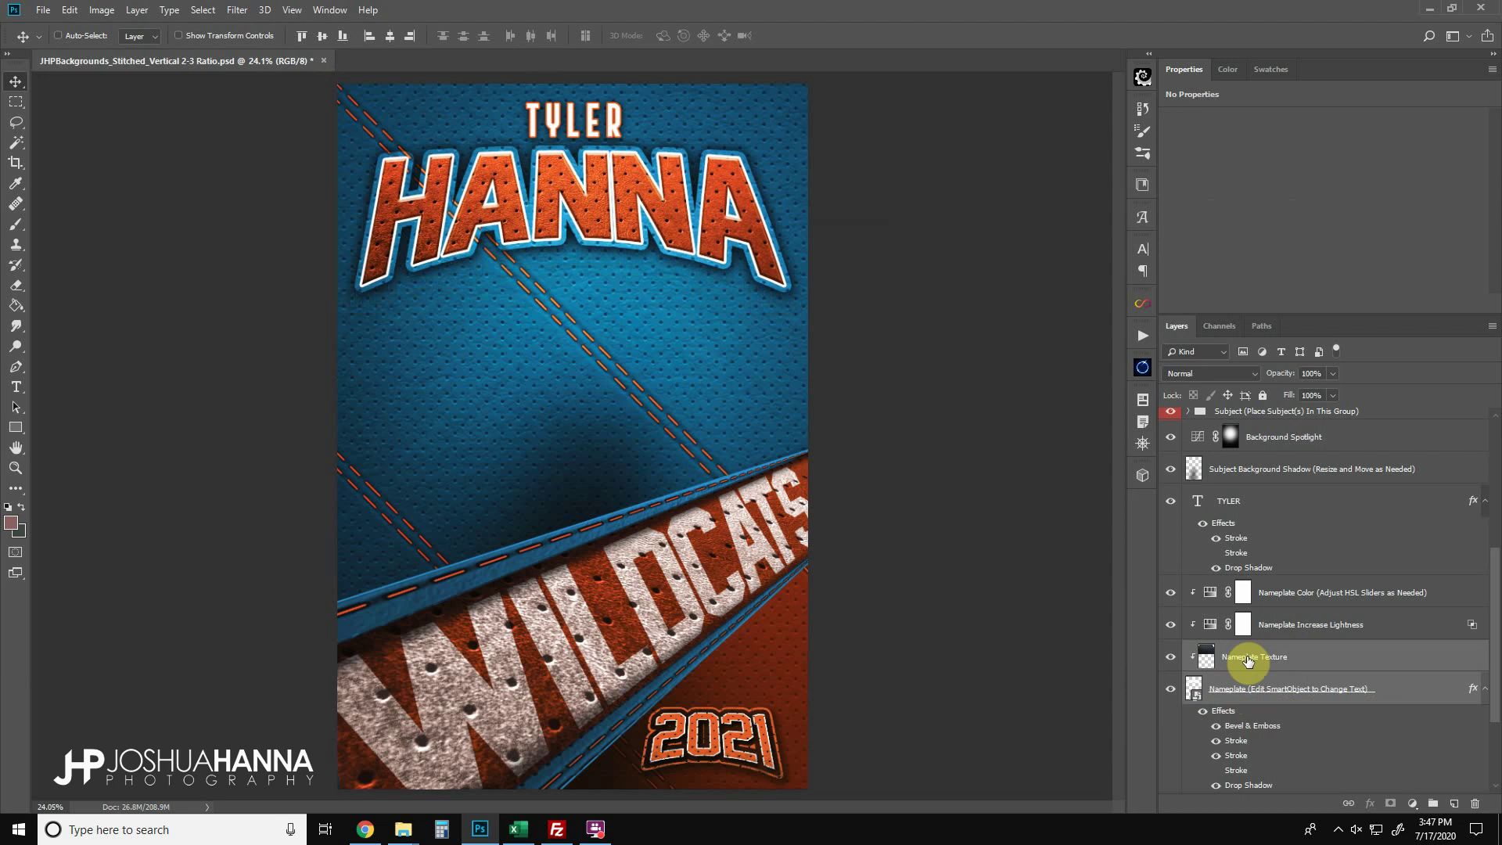
Step: Toggle the Bottom Banner group's visibility off and on, expand it, and open the Banner Background Text smart object
{"action": "scroll", "coordinate": [1233, 648], "scroll_direction": "up", "scroll_amount": 2}
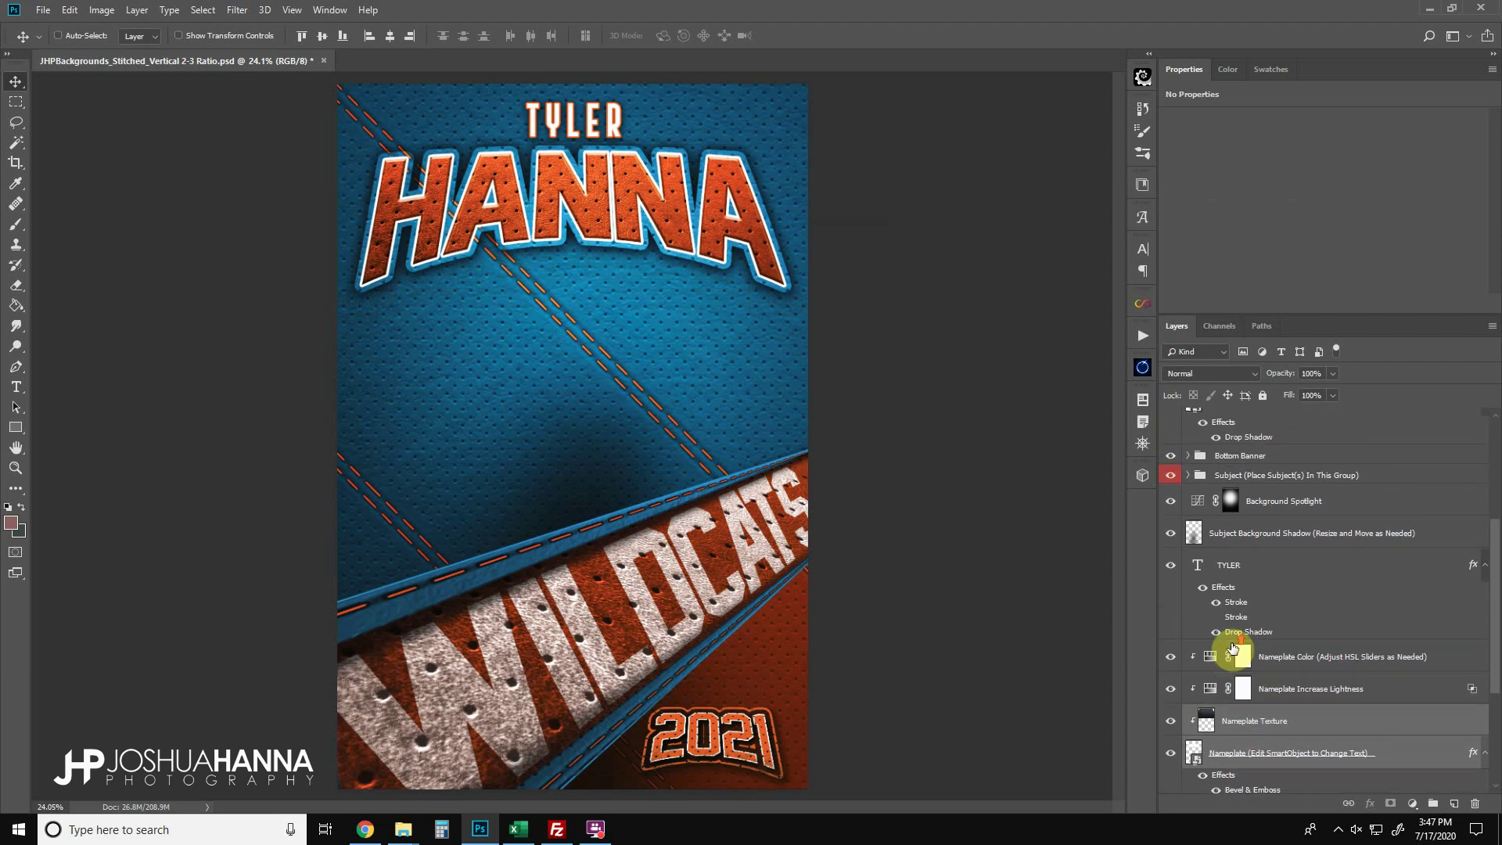
{"action": "scroll", "coordinate": [1233, 648], "scroll_direction": "up", "scroll_amount": 3}
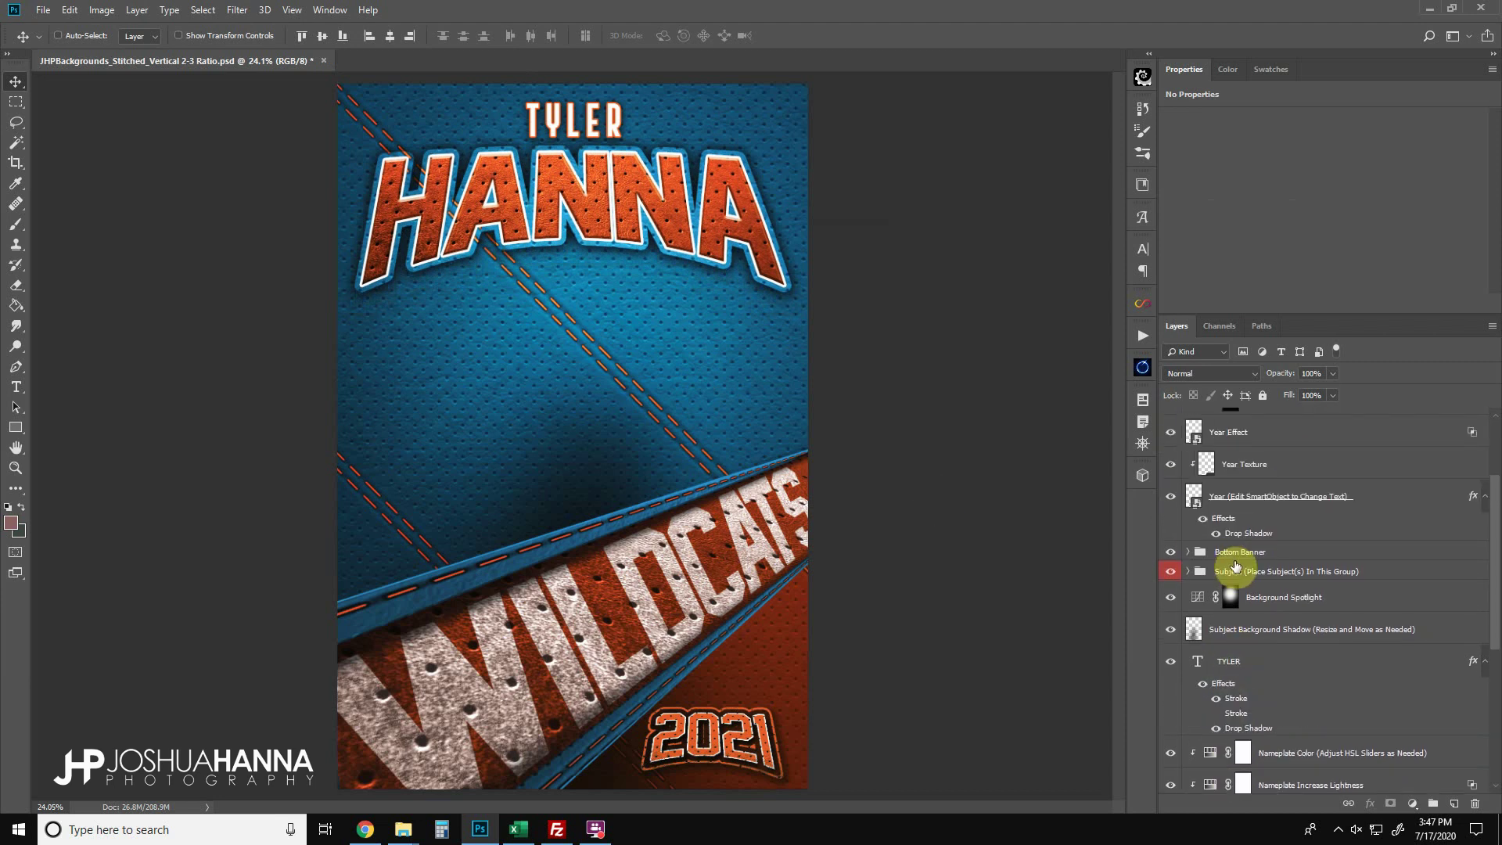
{"action": "left_click", "coordinate": [1171, 552]}
{"action": "left_click", "coordinate": [1171, 554]}
{"action": "left_click", "coordinate": [1188, 552]}
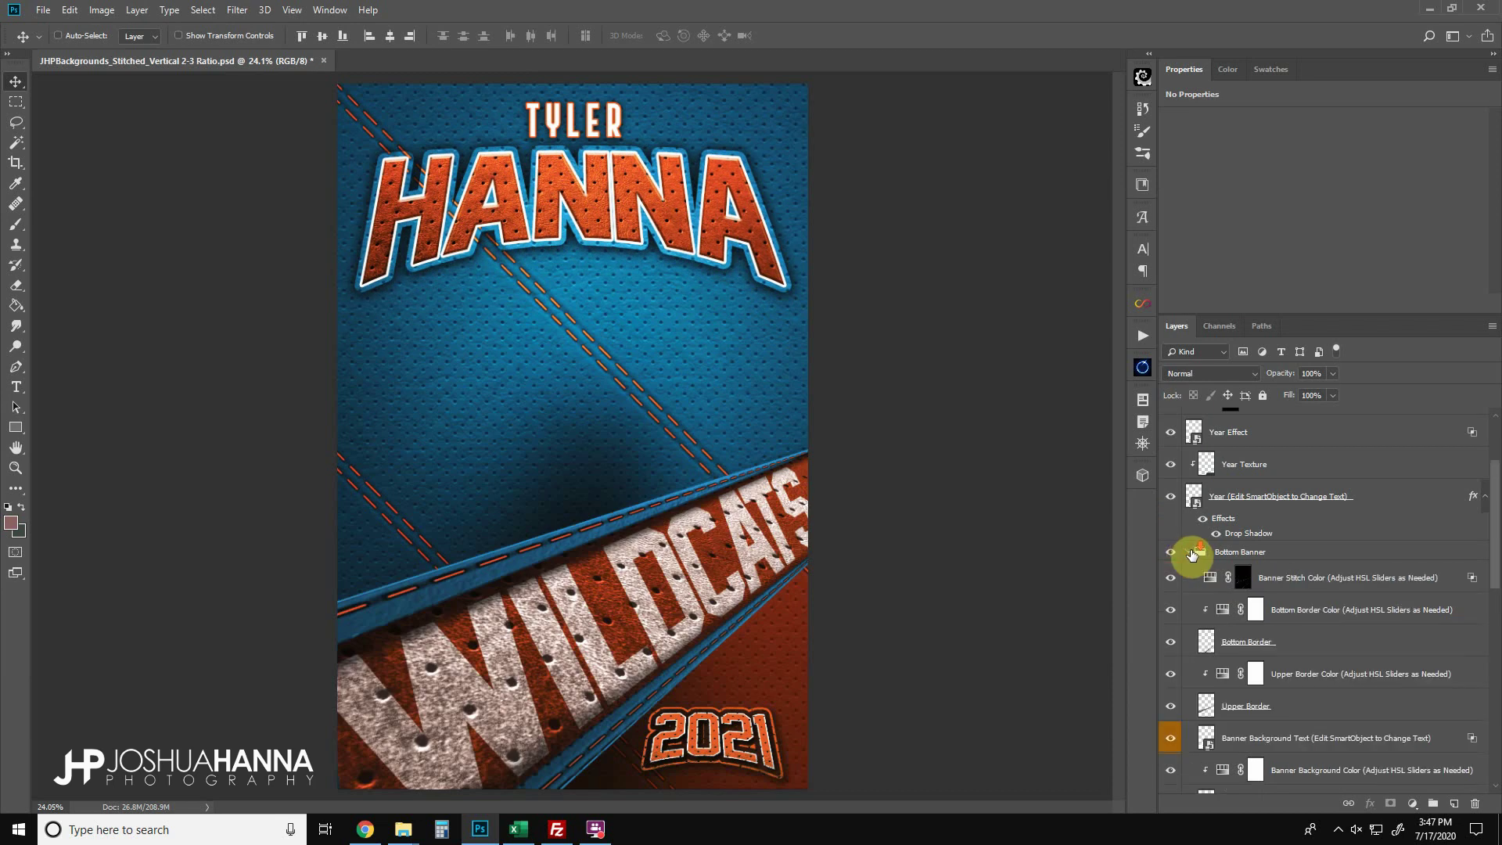
{"action": "scroll", "coordinate": [1190, 551], "scroll_direction": "down", "scroll_amount": 3}
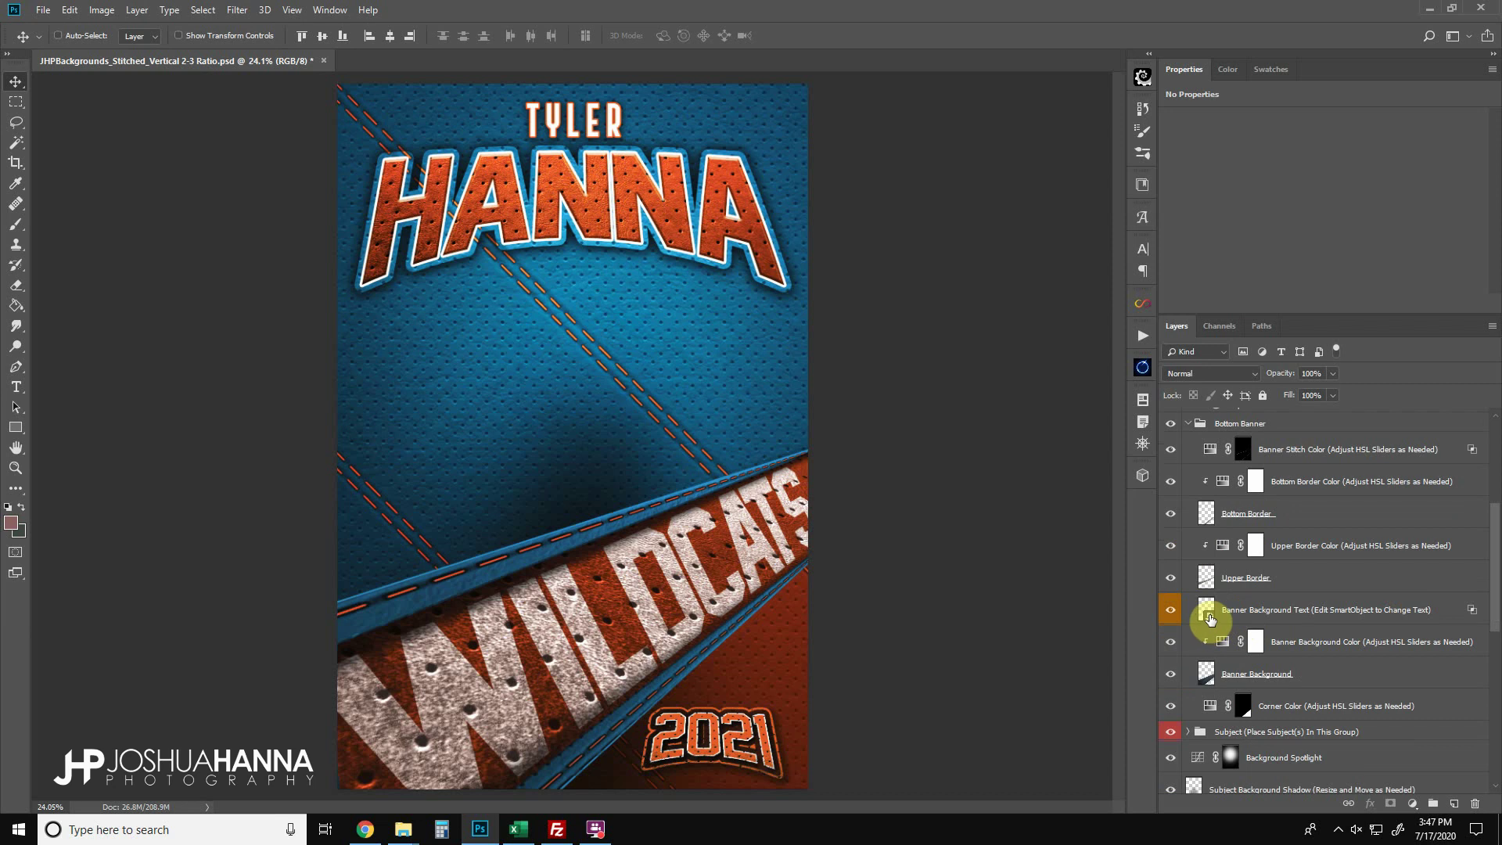
{"action": "double_click", "coordinate": [1209, 618]}
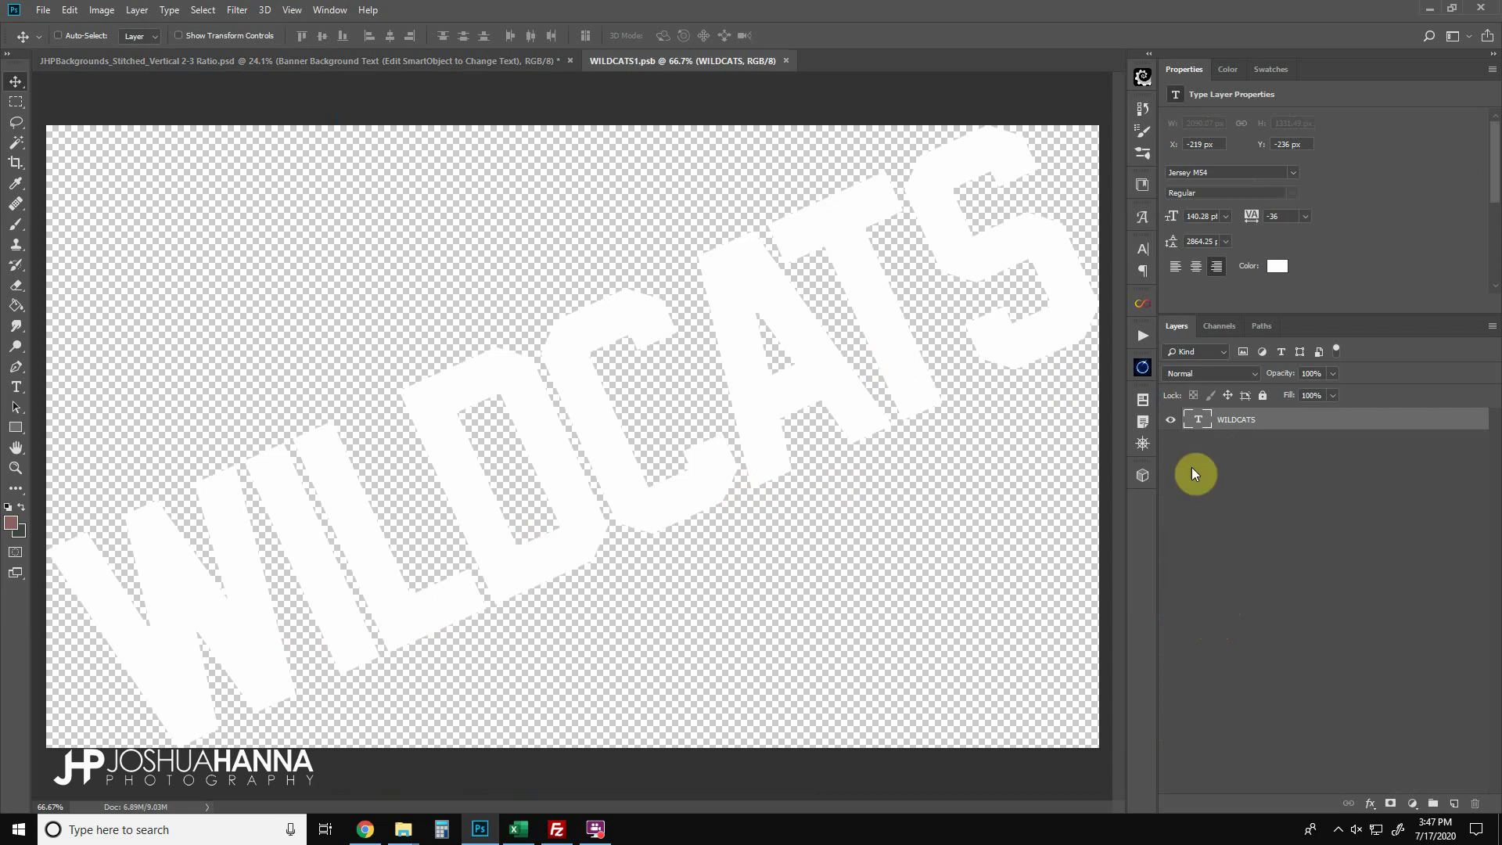
Step: Replace the diagonal banner text in the smart object with GENERALS
{"action": "double_click", "coordinate": [1200, 424]}
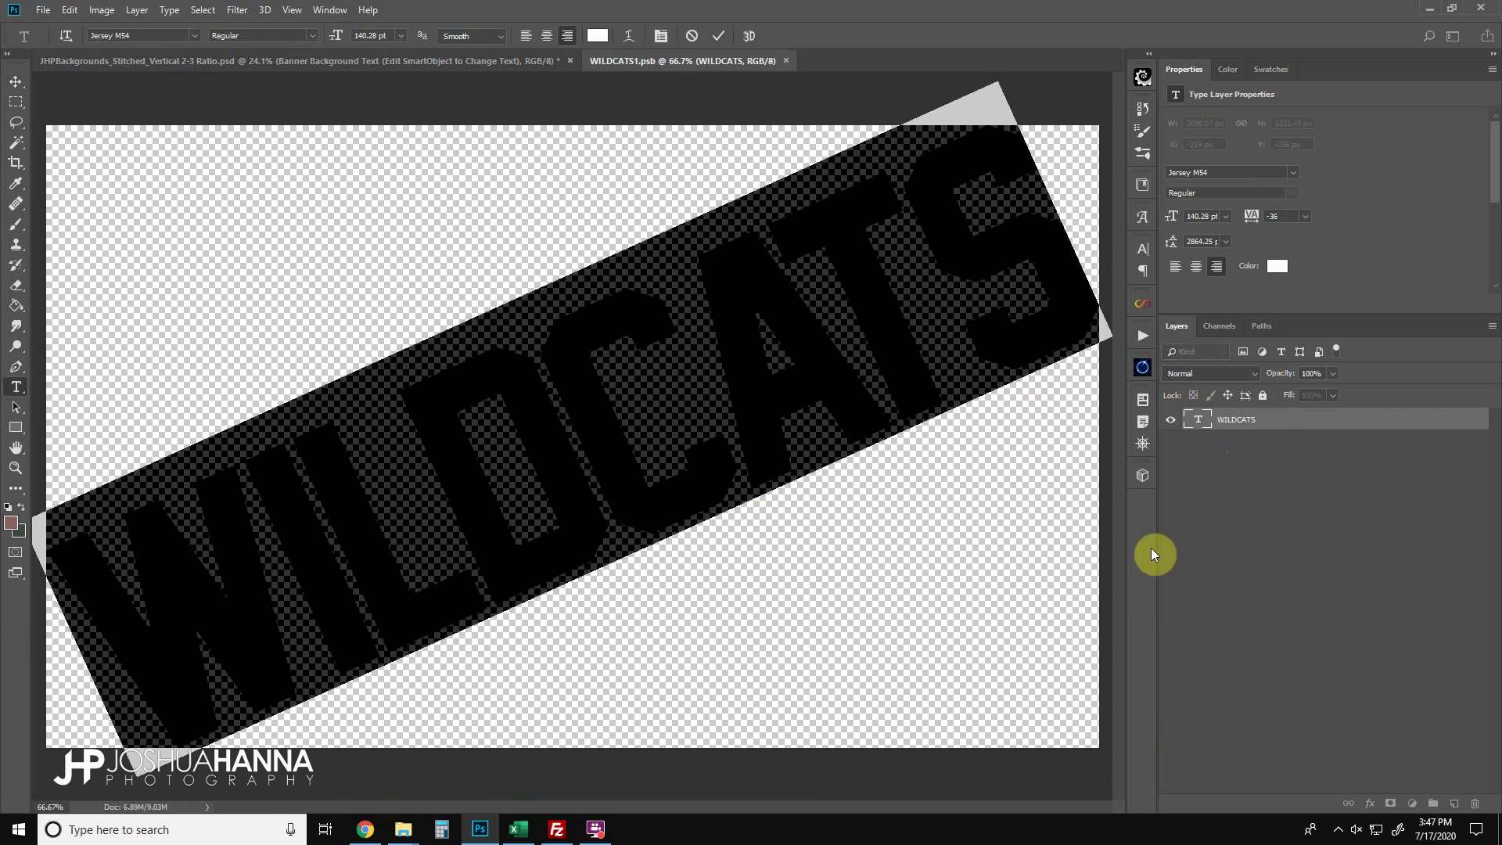
{"action": "type", "text": "GENERALS"}
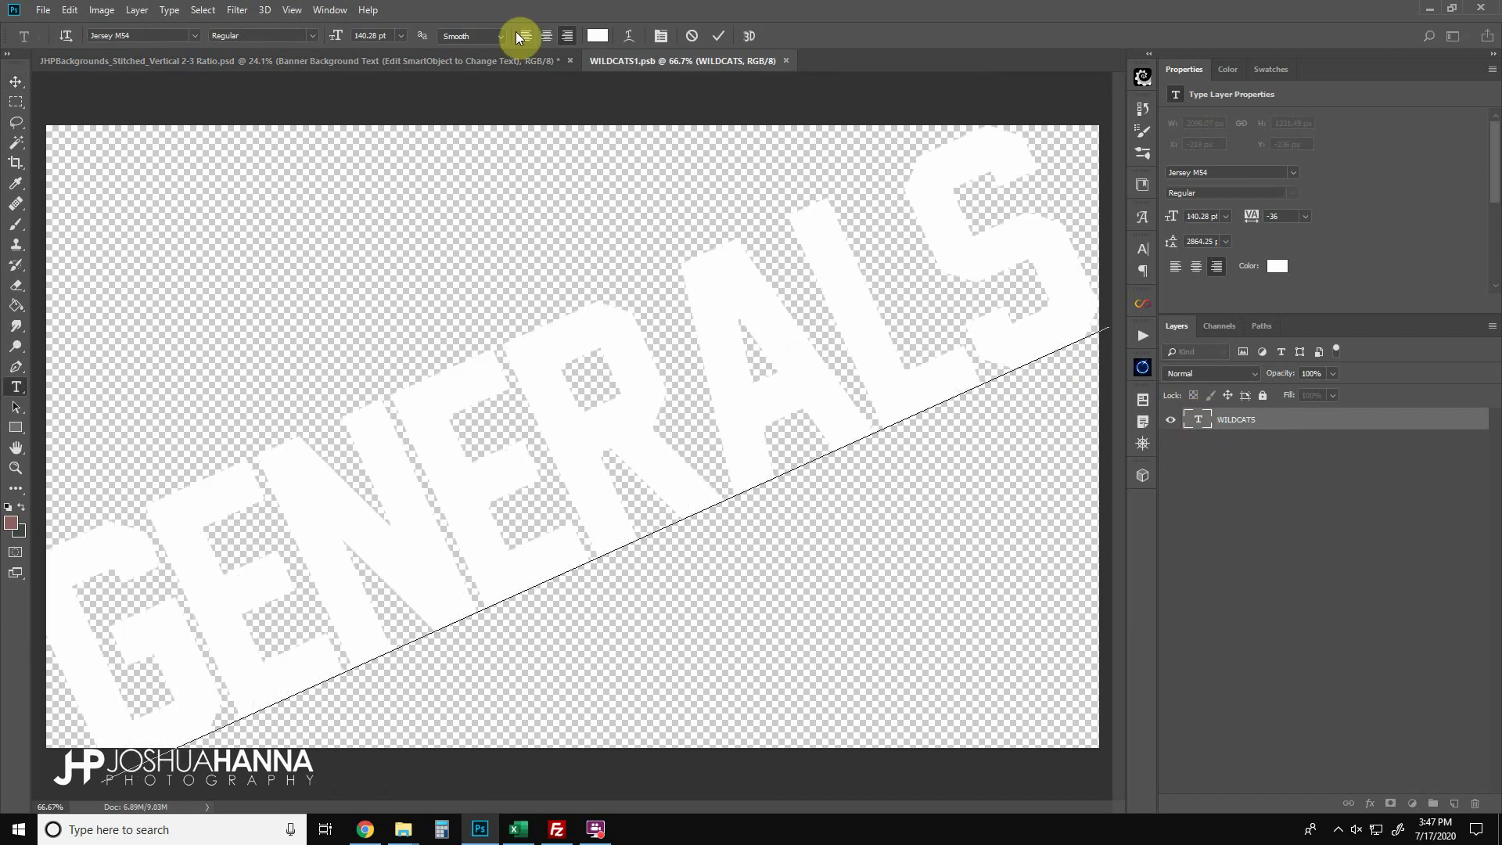
{"action": "left_click", "coordinate": [719, 36]}
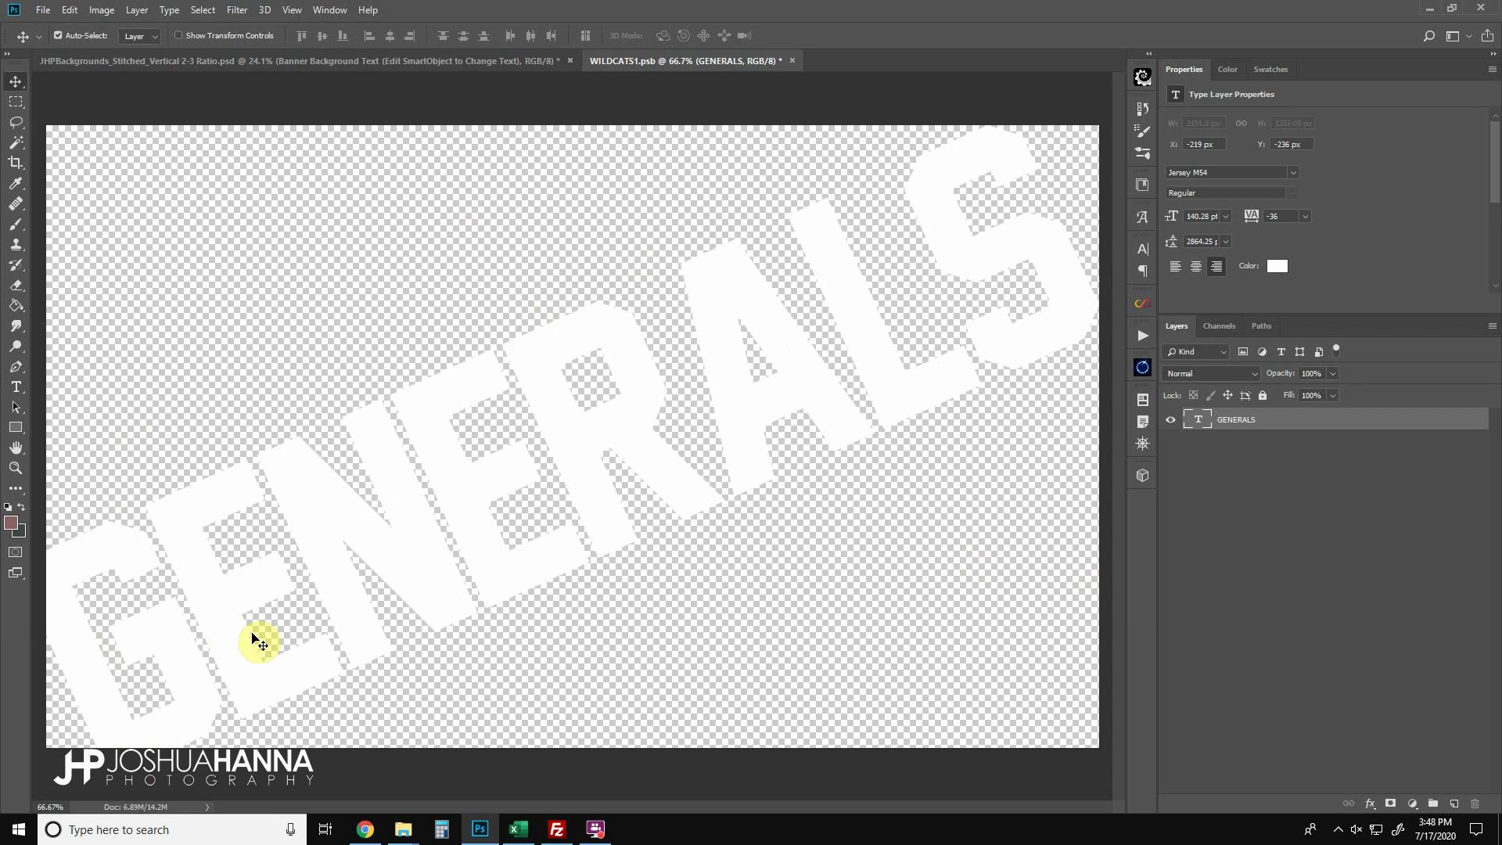
Step: Scale the GENERALS text to about 97.5% so it fits the canvas, and save and close the smart object
{"action": "key", "text": "ctrl+t"}
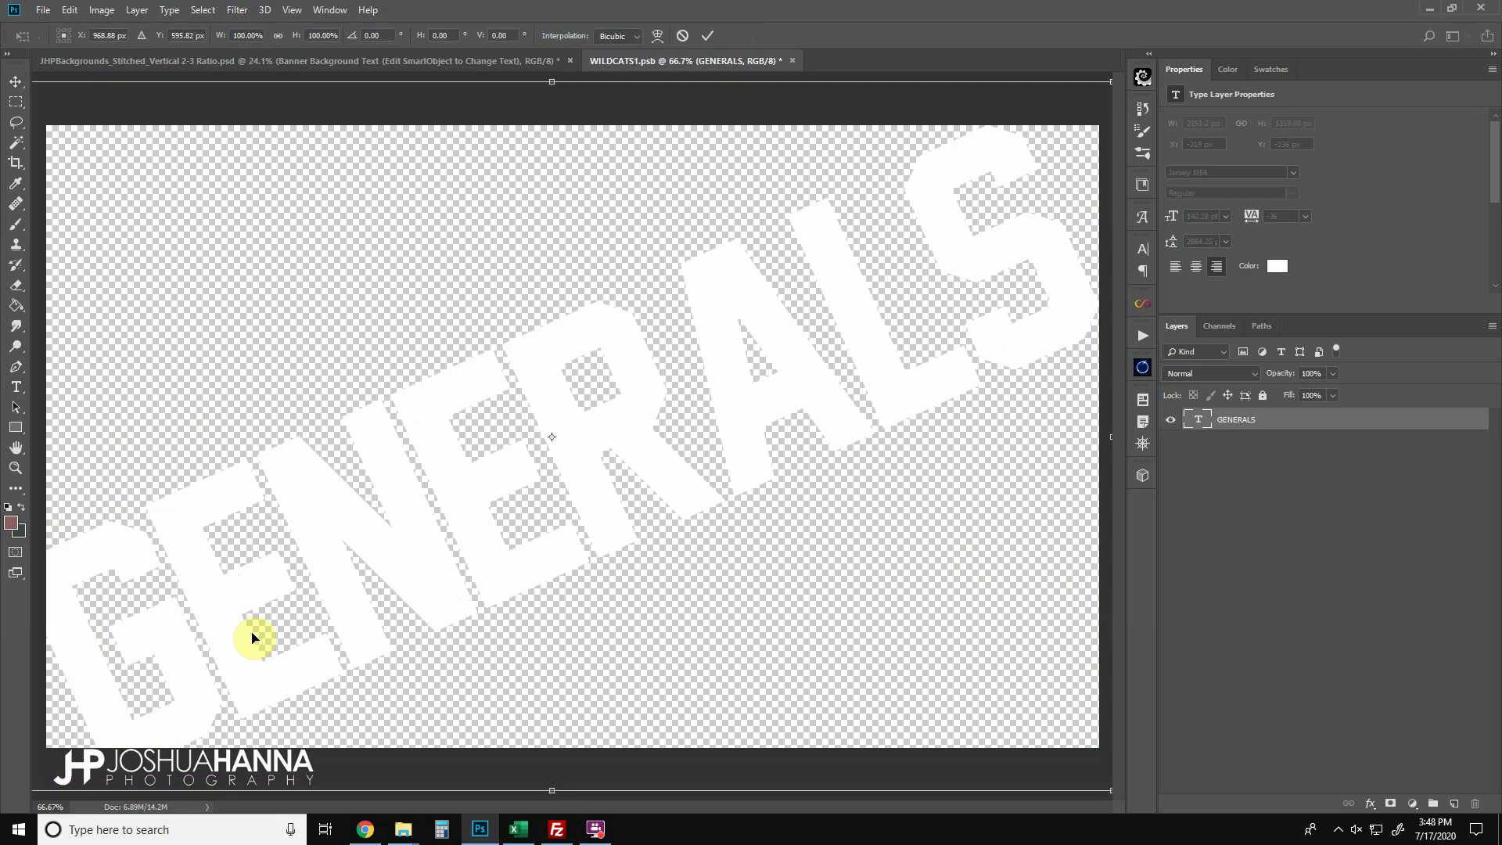
{"action": "key", "text": "ctrl+0"}
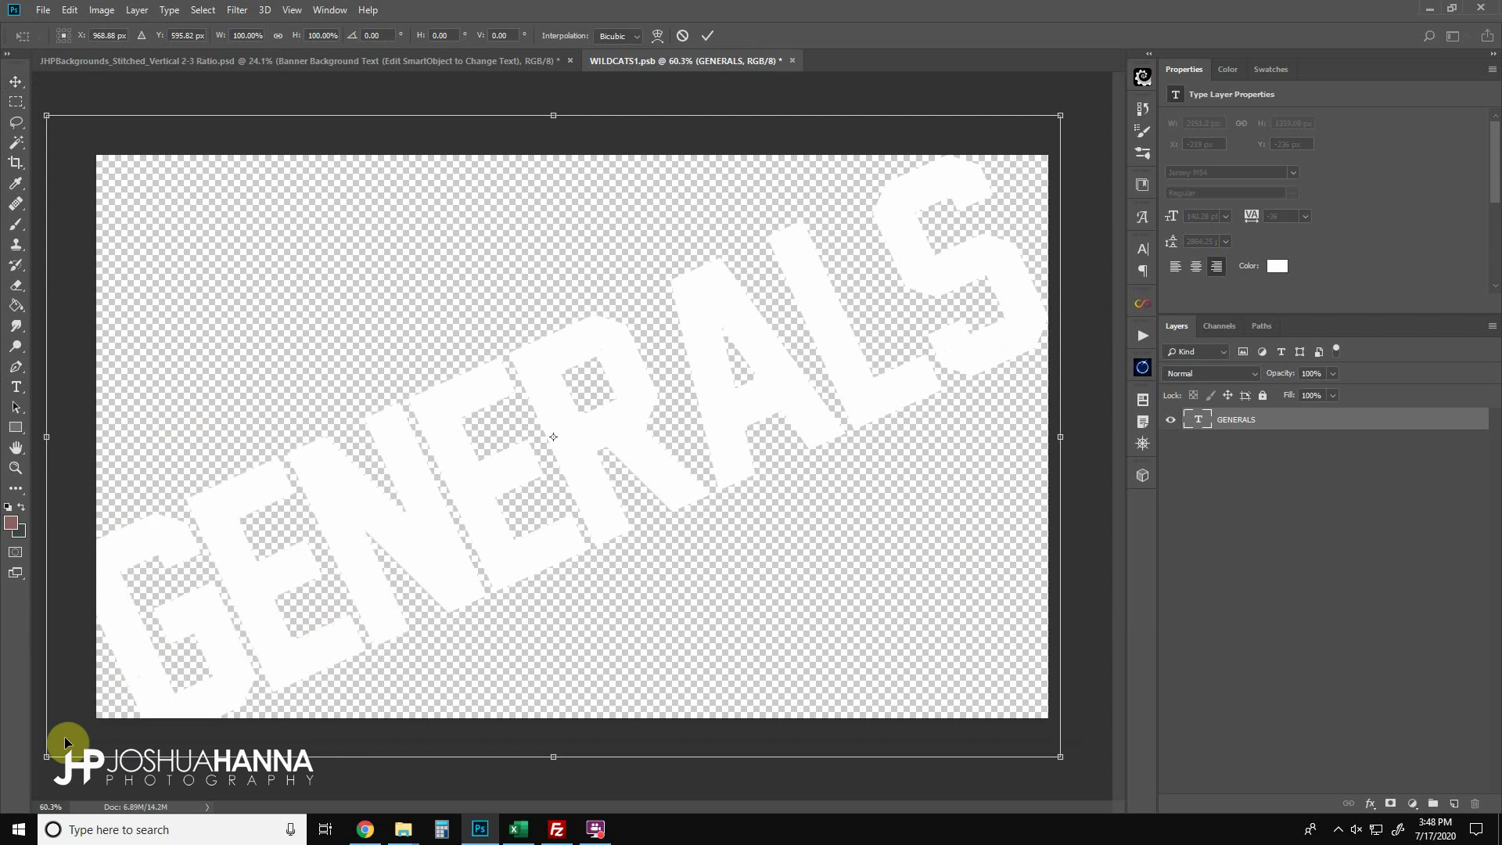
{"action": "left_click_drag", "start_coordinate": [47, 757], "coordinate": [73, 739]}
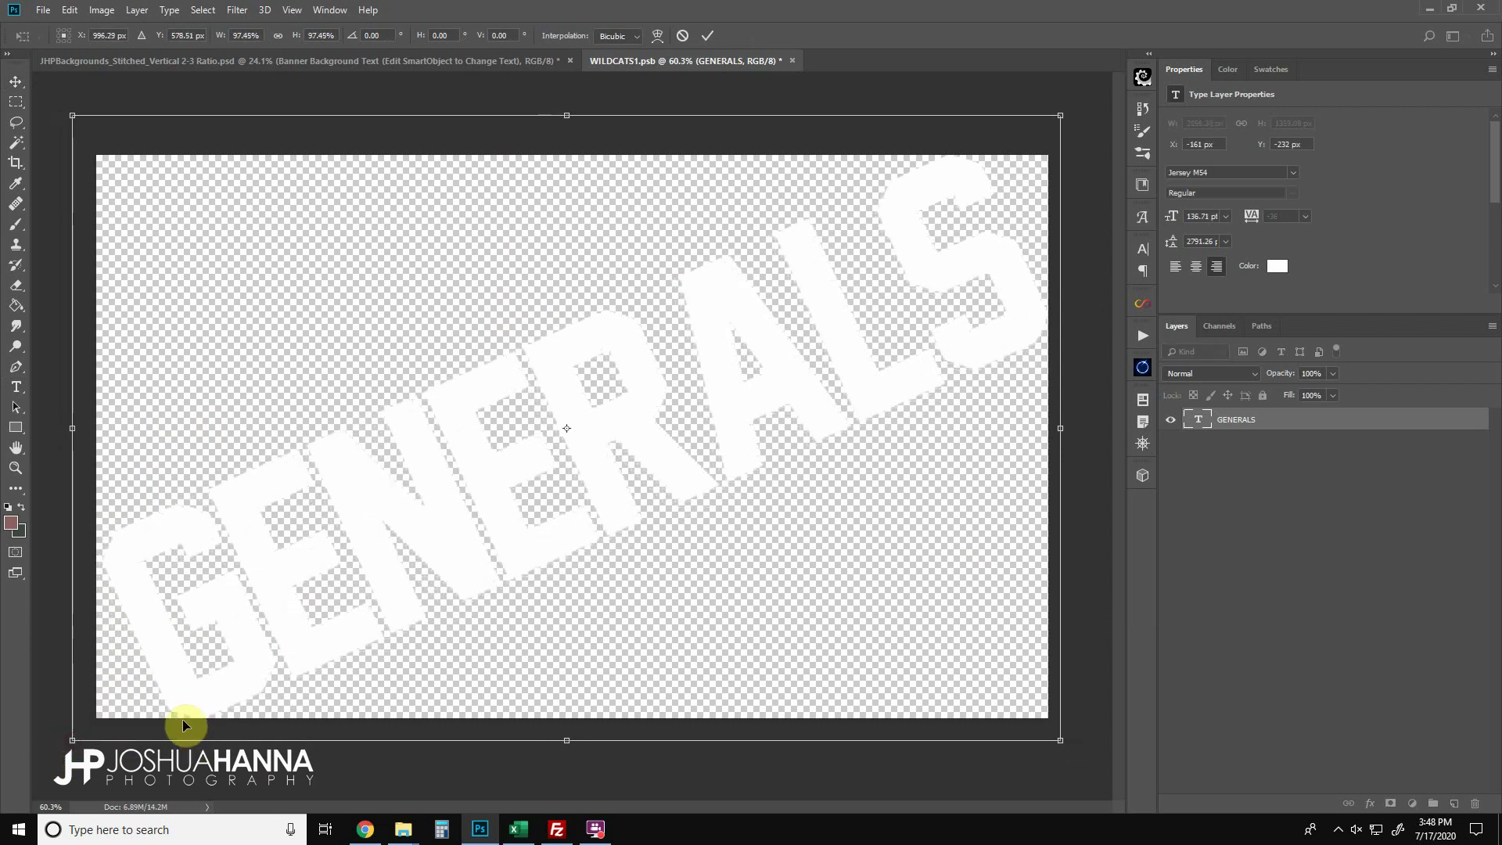
{"action": "left_click", "coordinate": [708, 36]}
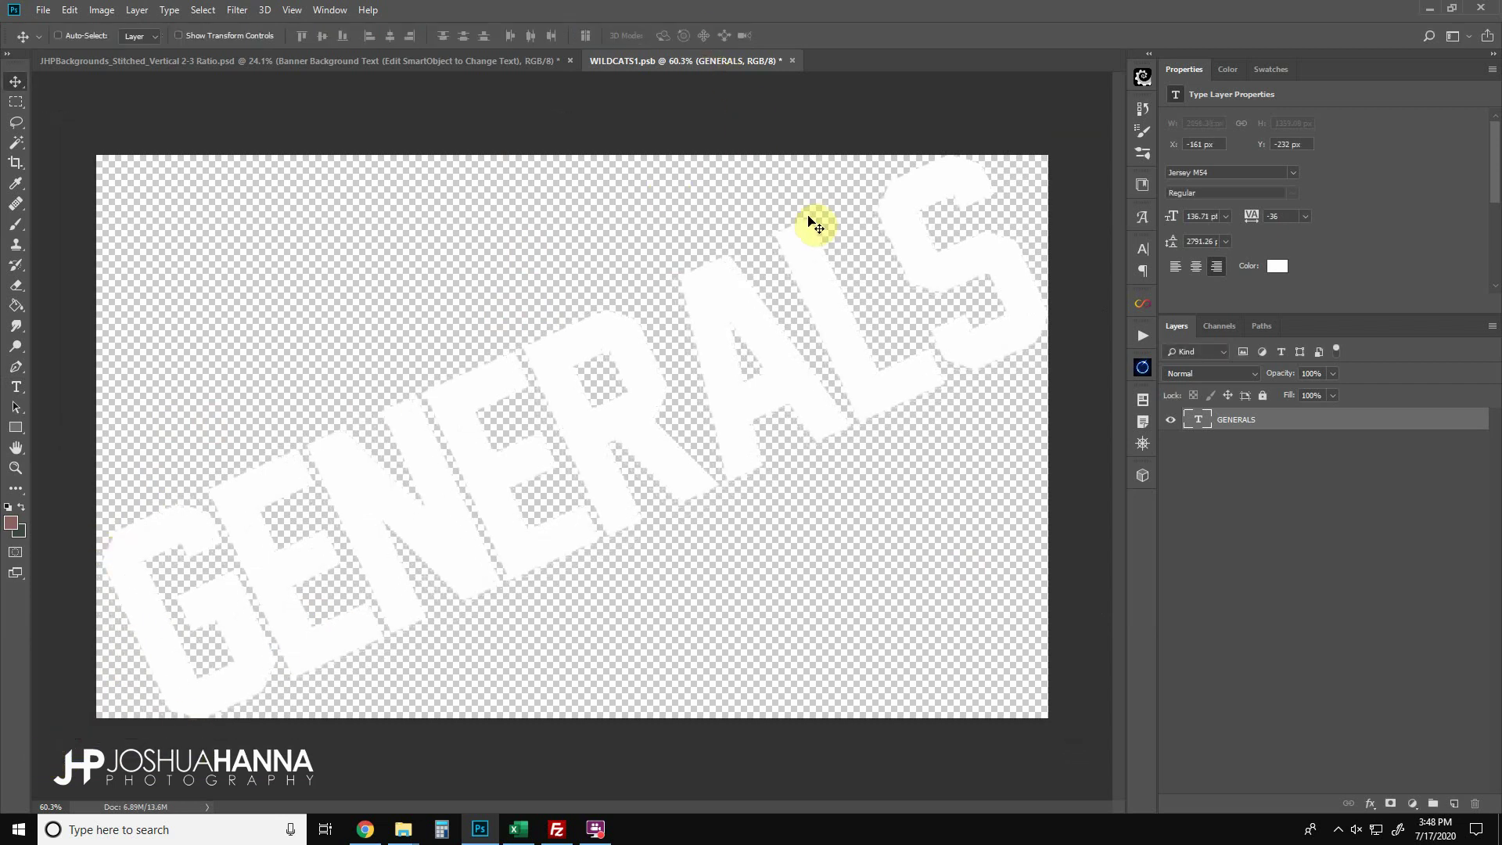
{"action": "left_click", "coordinate": [791, 61]}
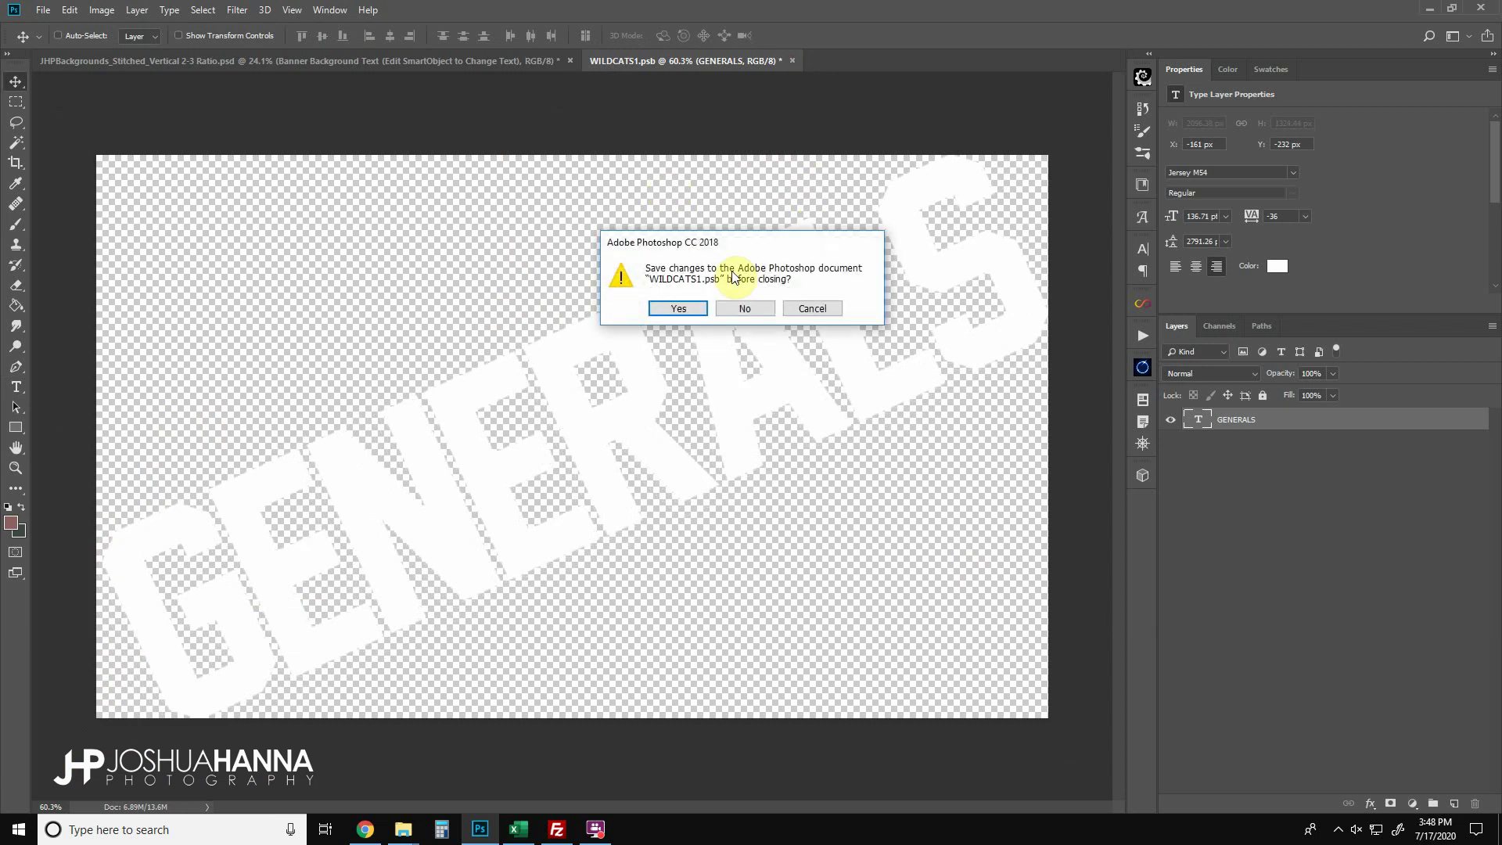
{"action": "left_click", "coordinate": [684, 309]}
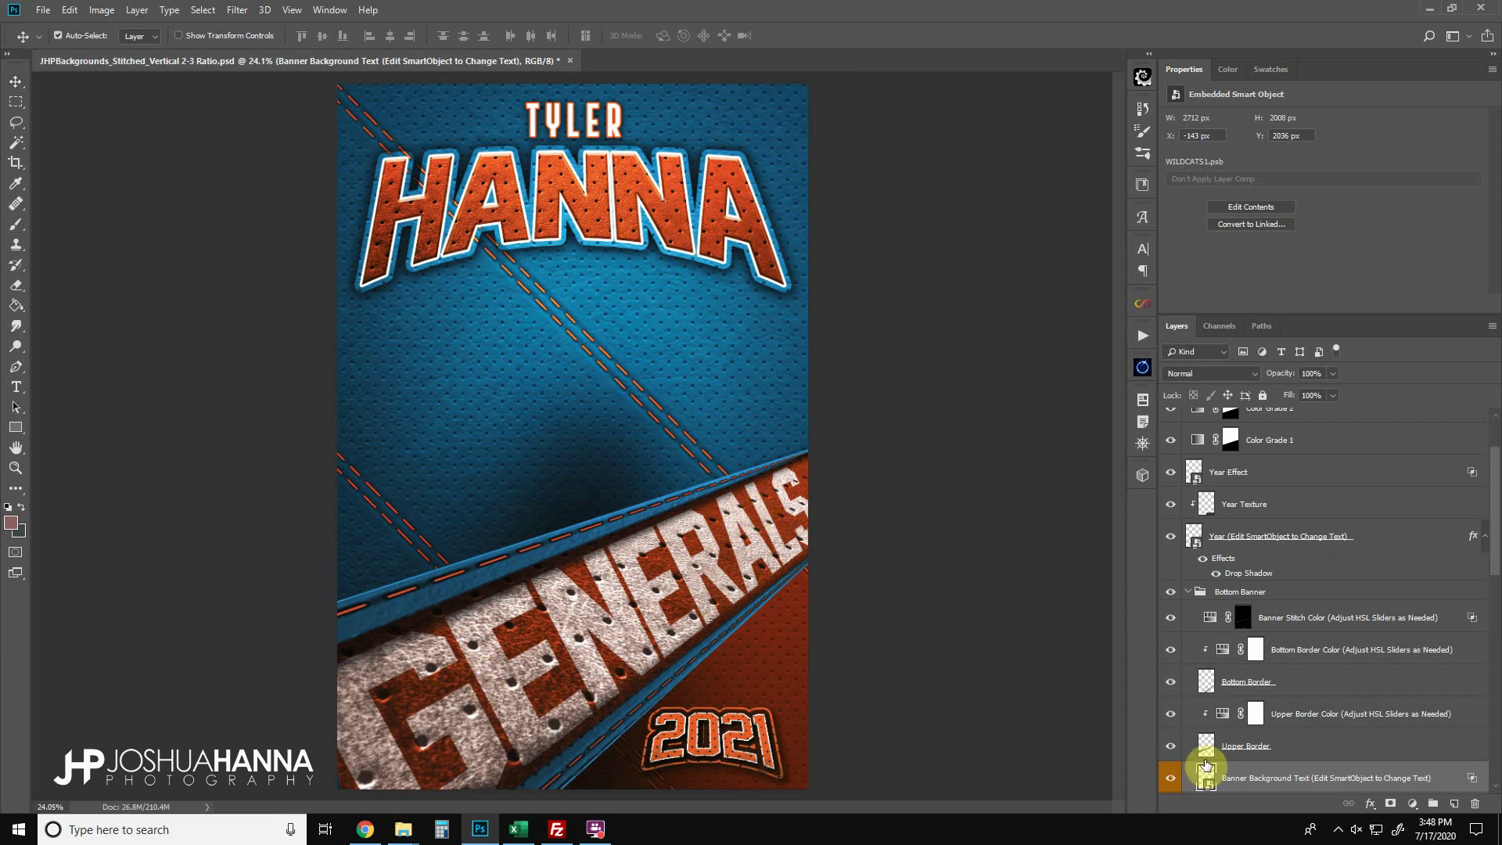
Step: Check the Banner Background Text layer's Free Transform box, cancel the transform, and collapse the Bottom Banner group
{"action": "key", "text": "ctrl+t"}
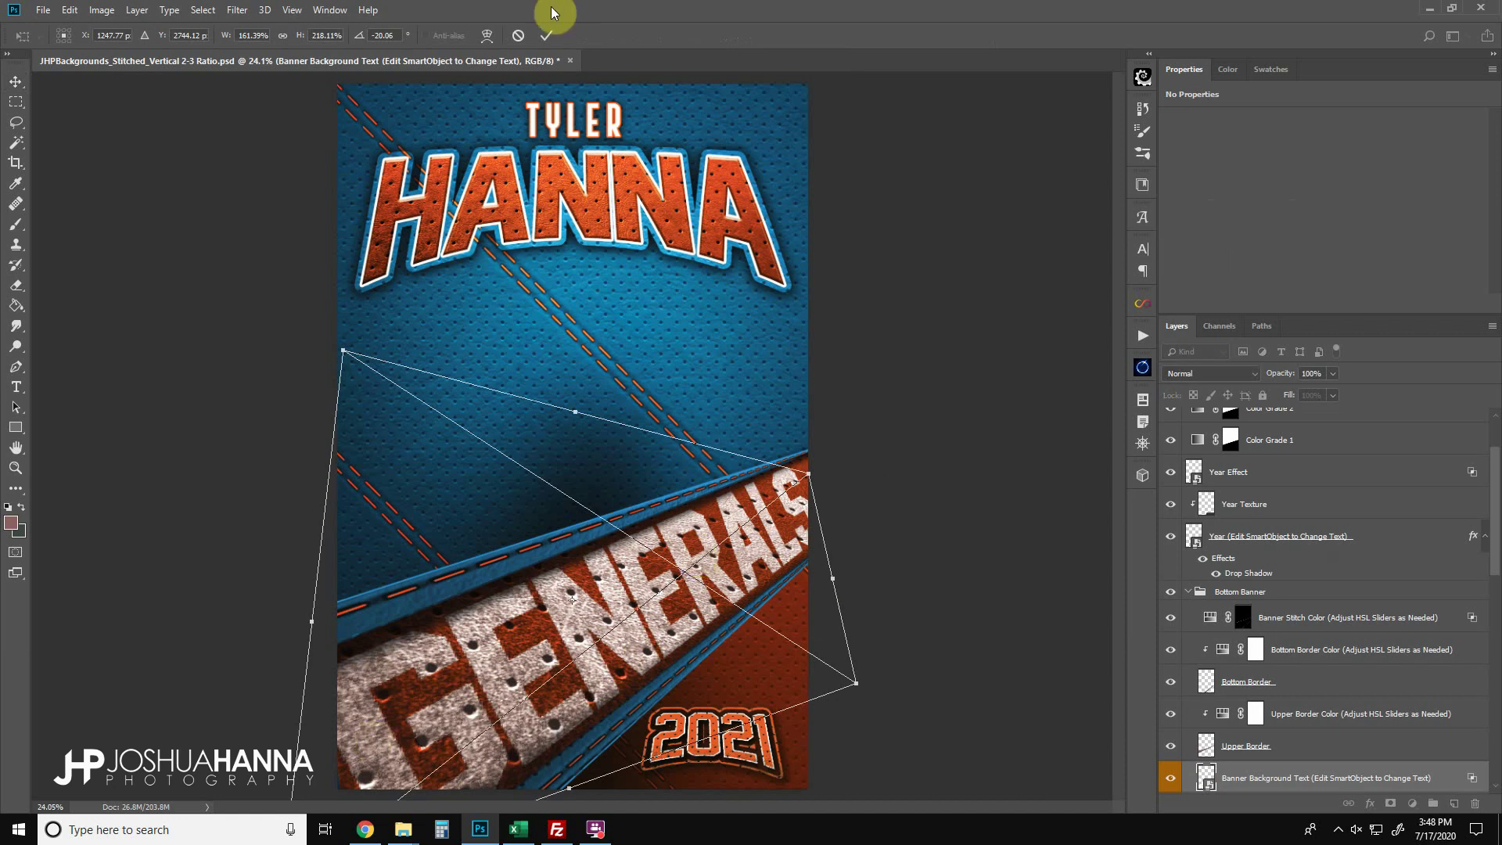
{"action": "left_click", "coordinate": [523, 35]}
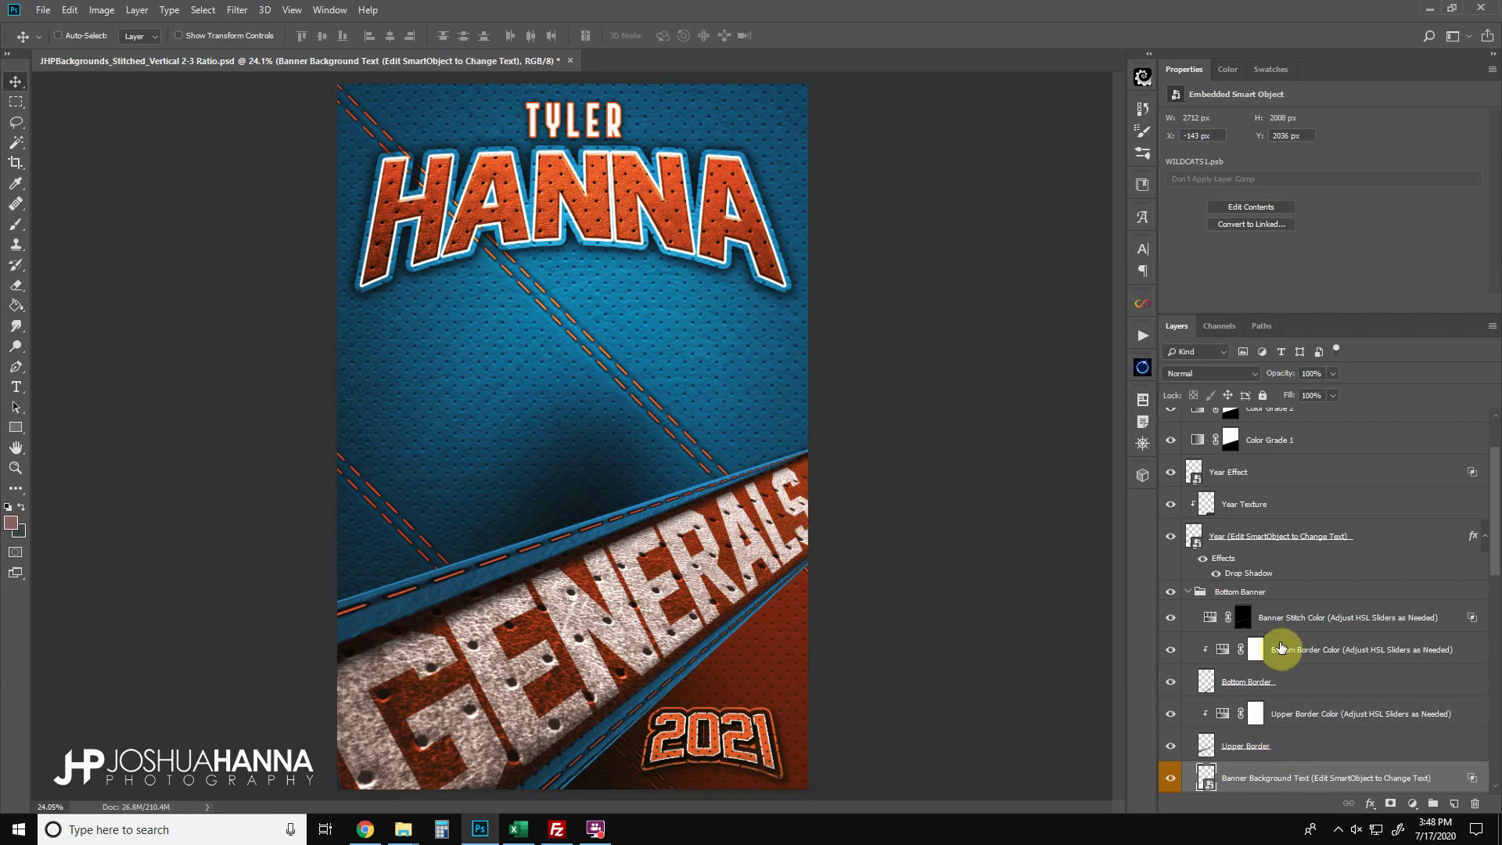
{"action": "left_click", "coordinate": [1190, 595]}
{"action": "left_click", "coordinate": [1187, 592]}
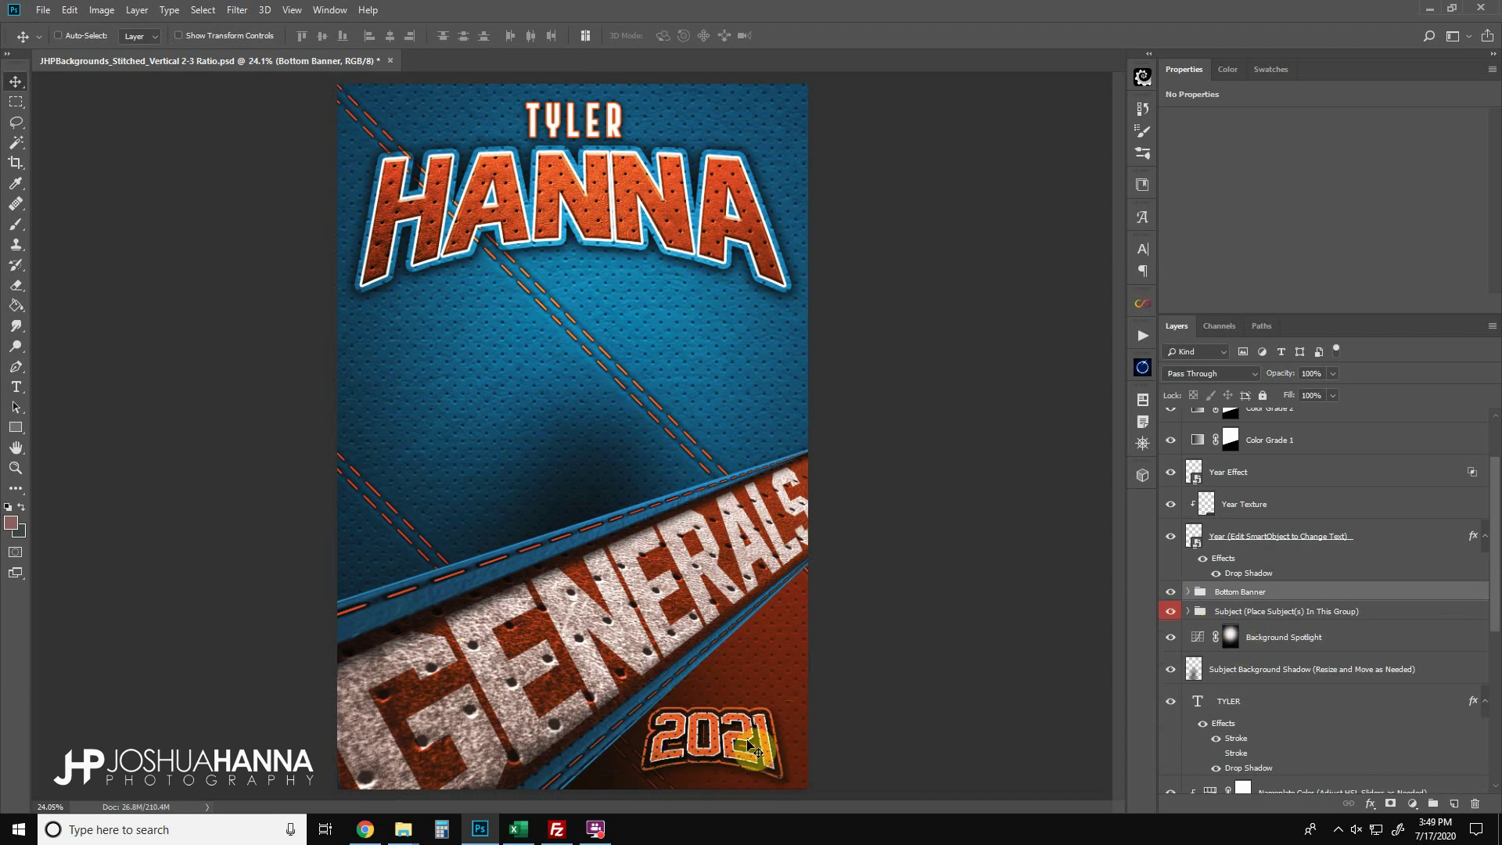
Step: Hide the Year Effect and Year Texture layers, toggle the Year smart object off and on, and show Year Texture again
{"action": "left_click", "coordinate": [1283, 477]}
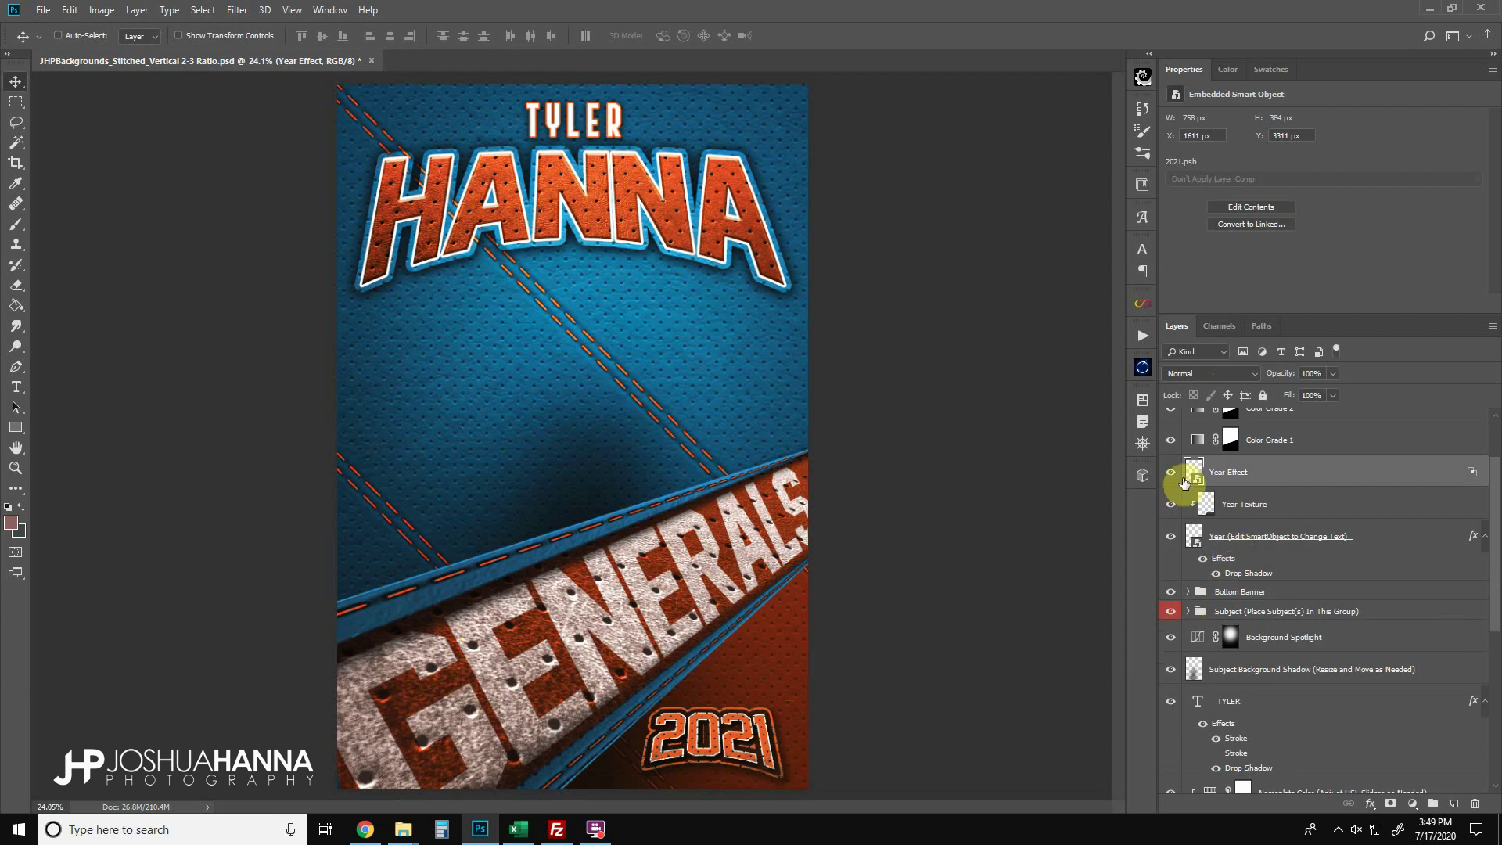
{"action": "left_click", "coordinate": [1171, 471]}
{"action": "left_click", "coordinate": [1171, 506]}
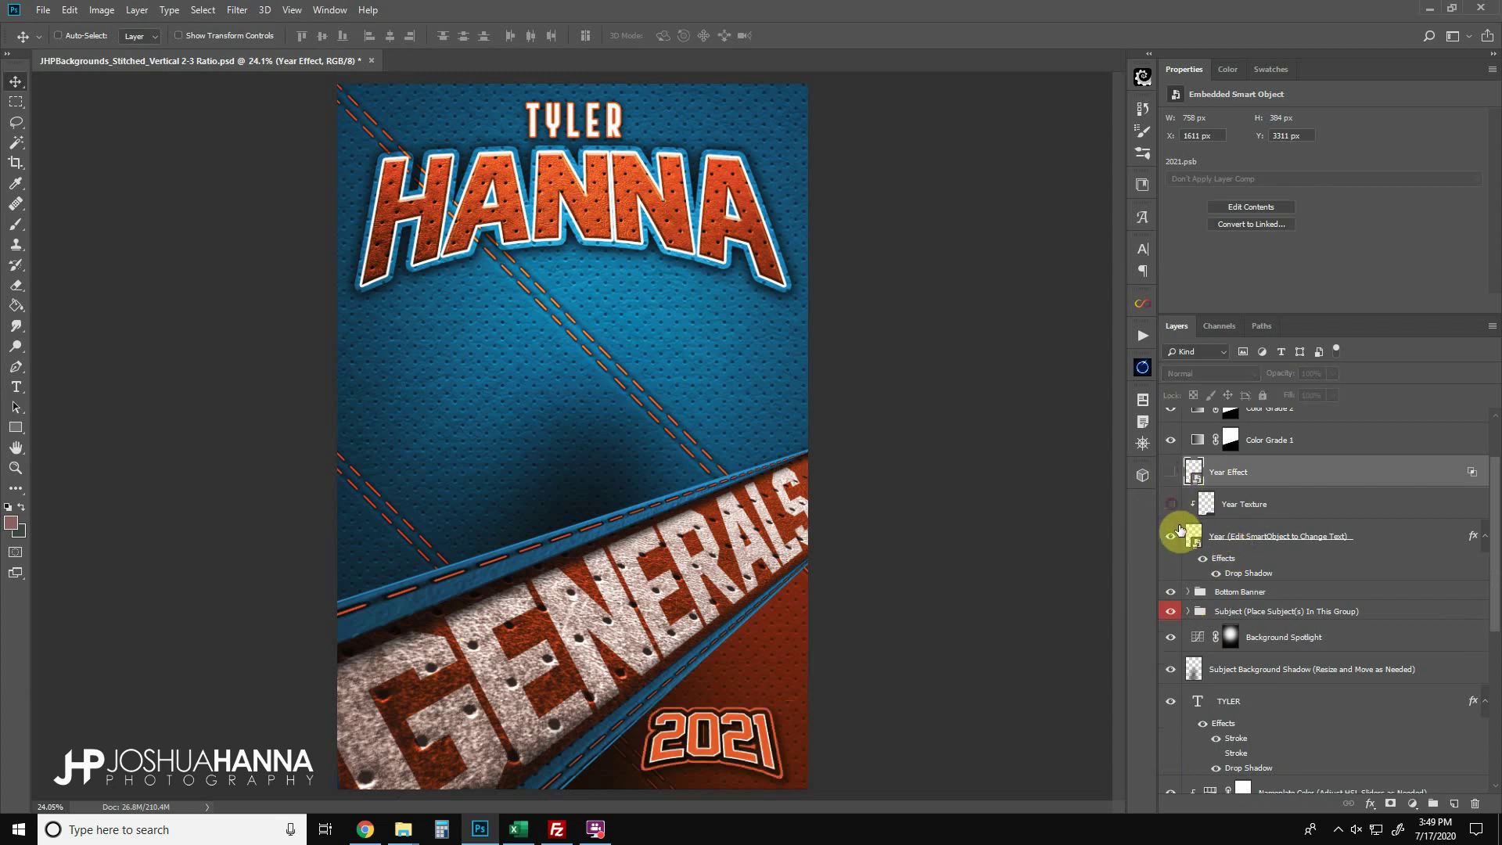
{"action": "left_click", "coordinate": [1171, 538]}
{"action": "left_click", "coordinate": [1171, 538]}
{"action": "left_click", "coordinate": [1170, 503]}
Step: Examine the 2021 year text up close with Year Texture toggled off and on, and turn Year Effect back on
{"action": "left_click", "coordinate": [11, 469]}
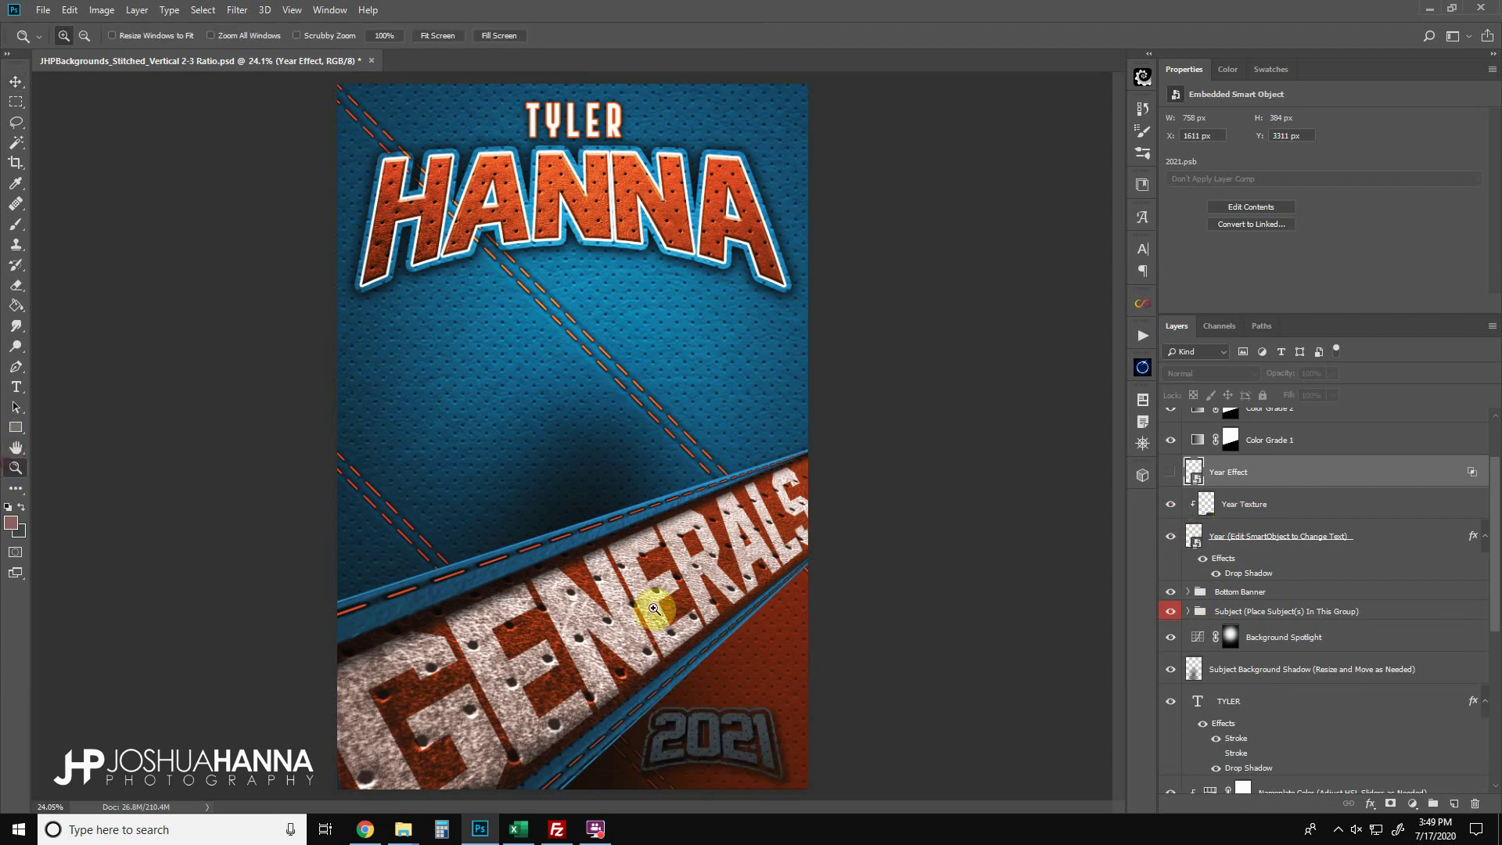
{"action": "left_click_drag", "start_coordinate": [810, 785], "coordinate": [618, 664]}
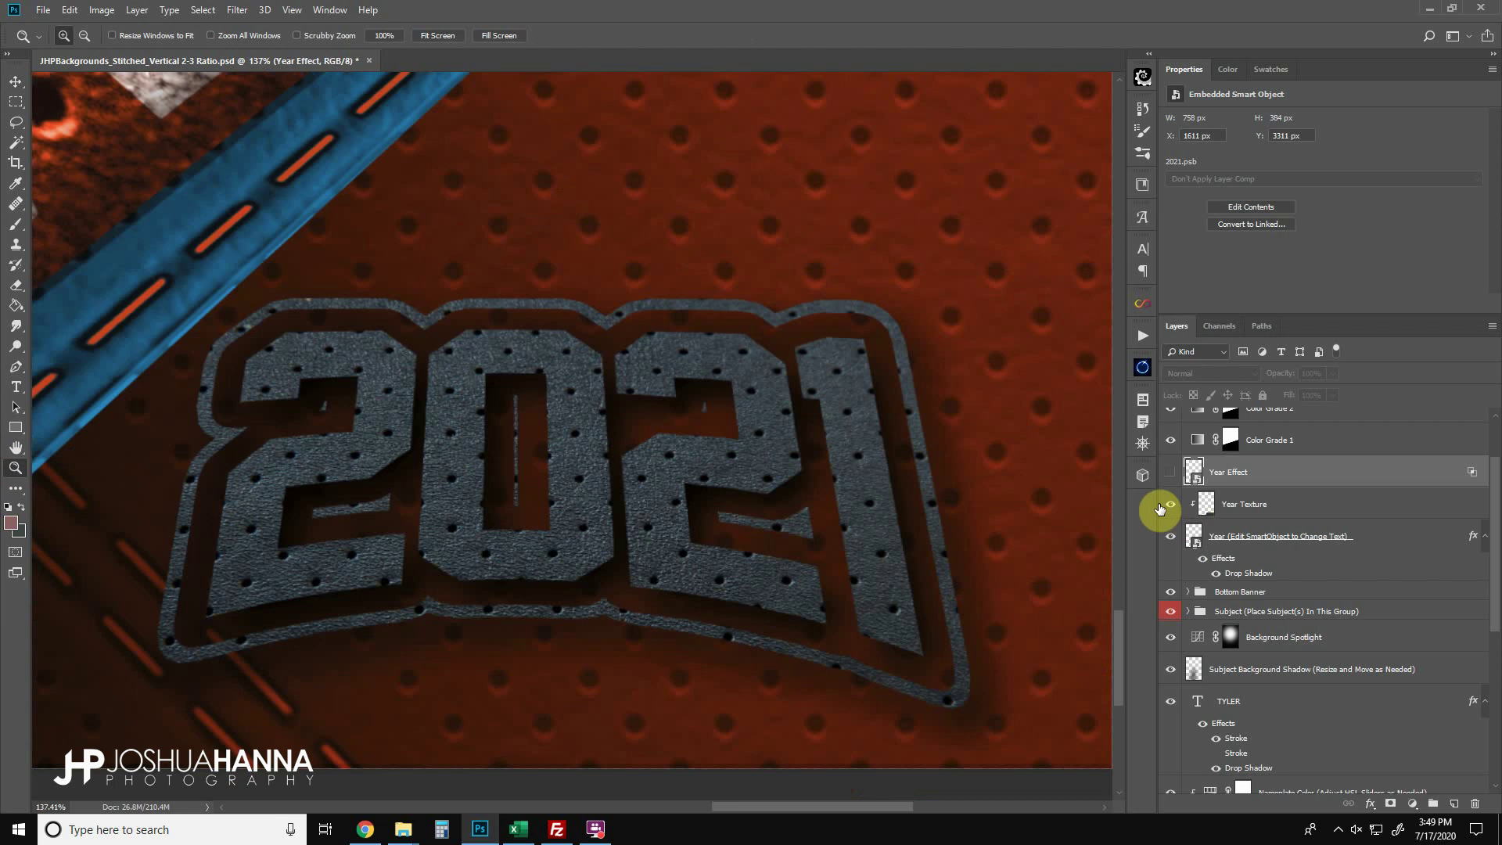
{"action": "left_click", "coordinate": [1173, 504]}
{"action": "left_click", "coordinate": [1174, 504]}
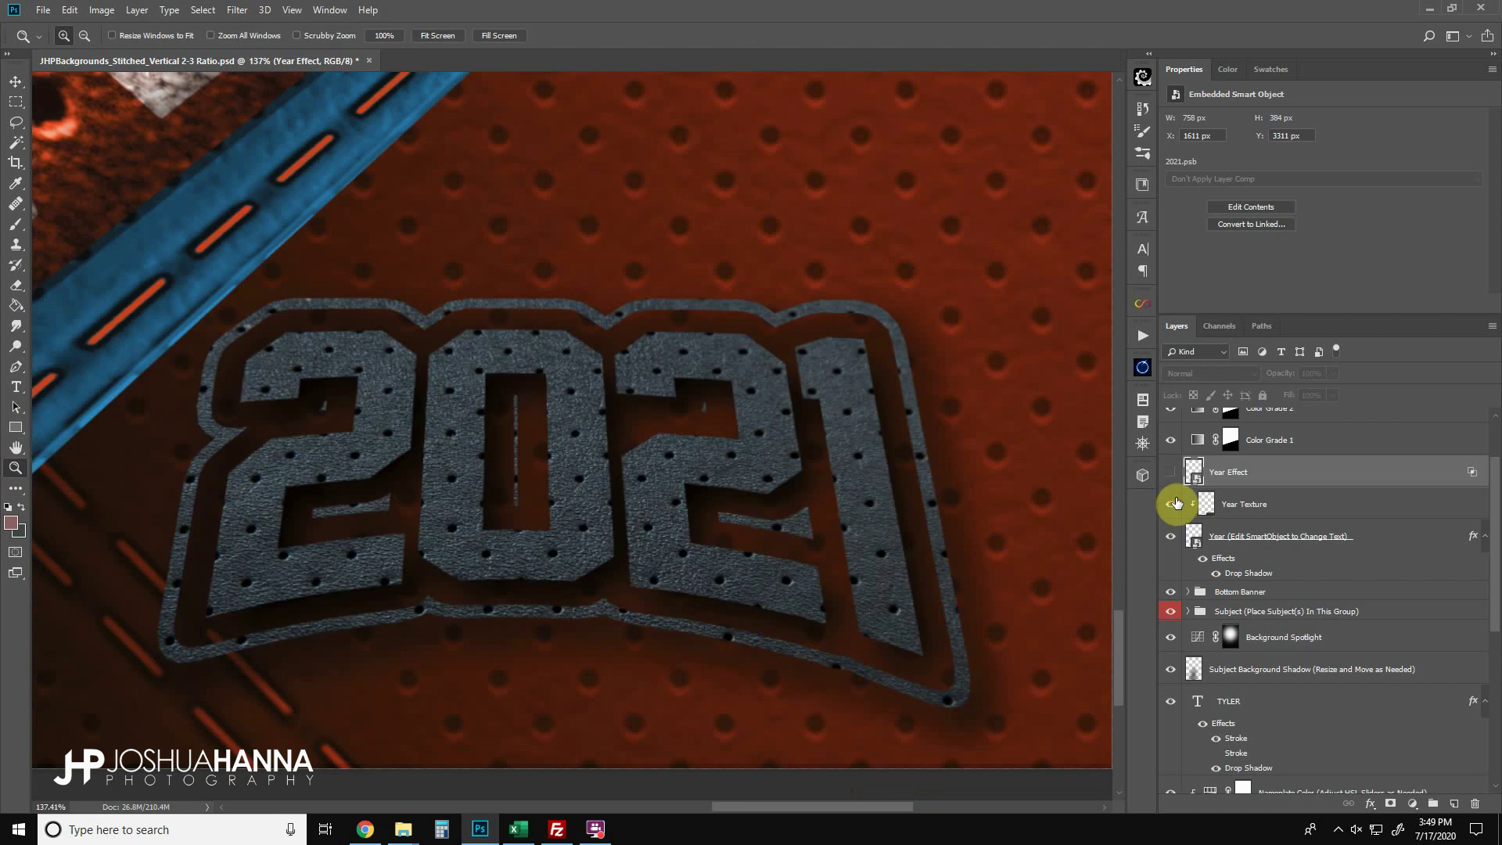
{"action": "left_click", "coordinate": [1173, 473]}
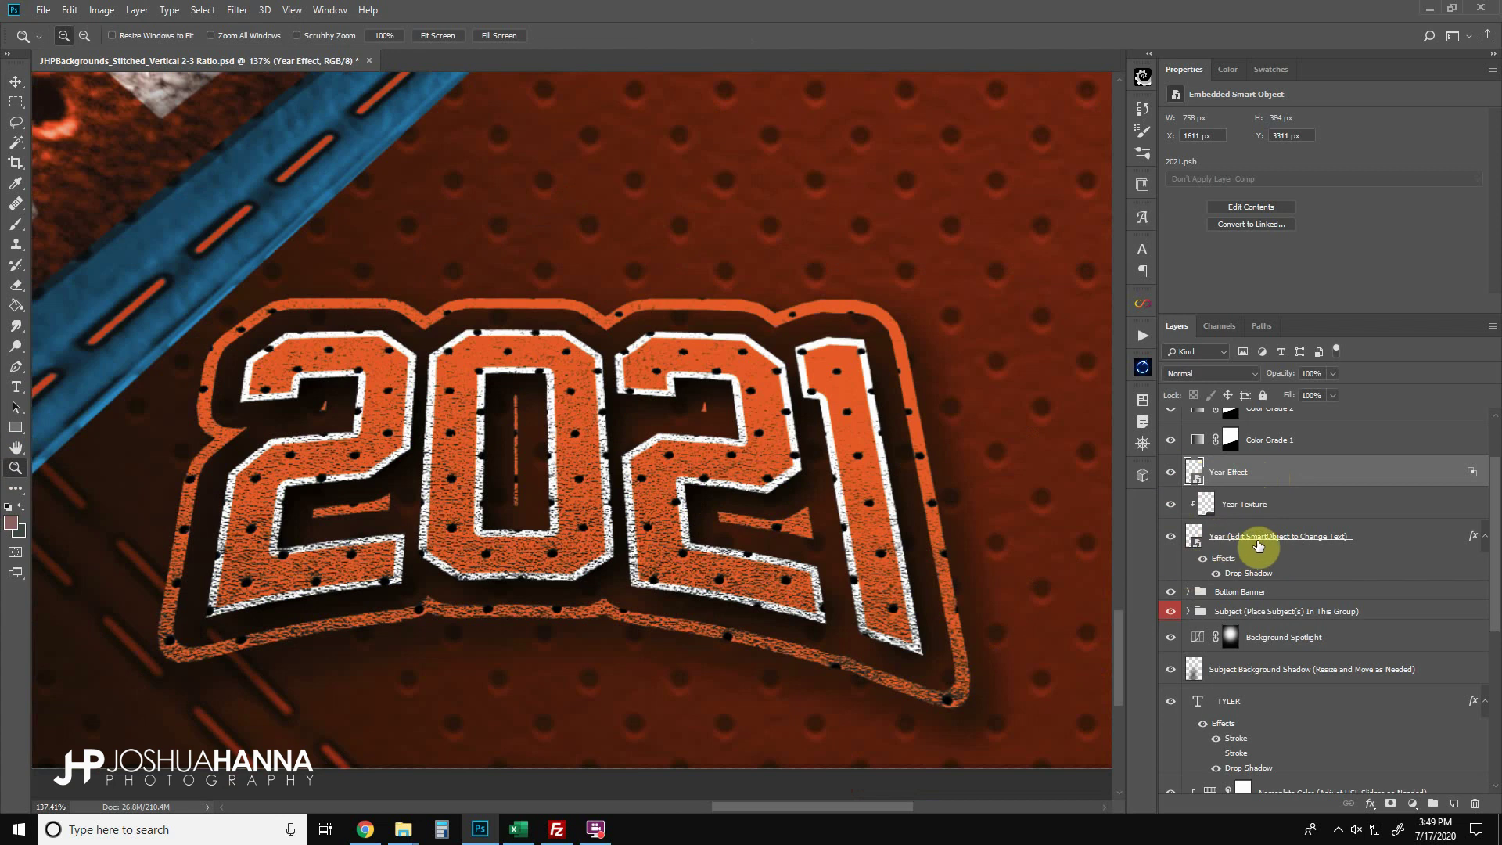
Step: Open the Year smart object and replace its text with 2020
{"action": "left_click", "coordinate": [1195, 545]}
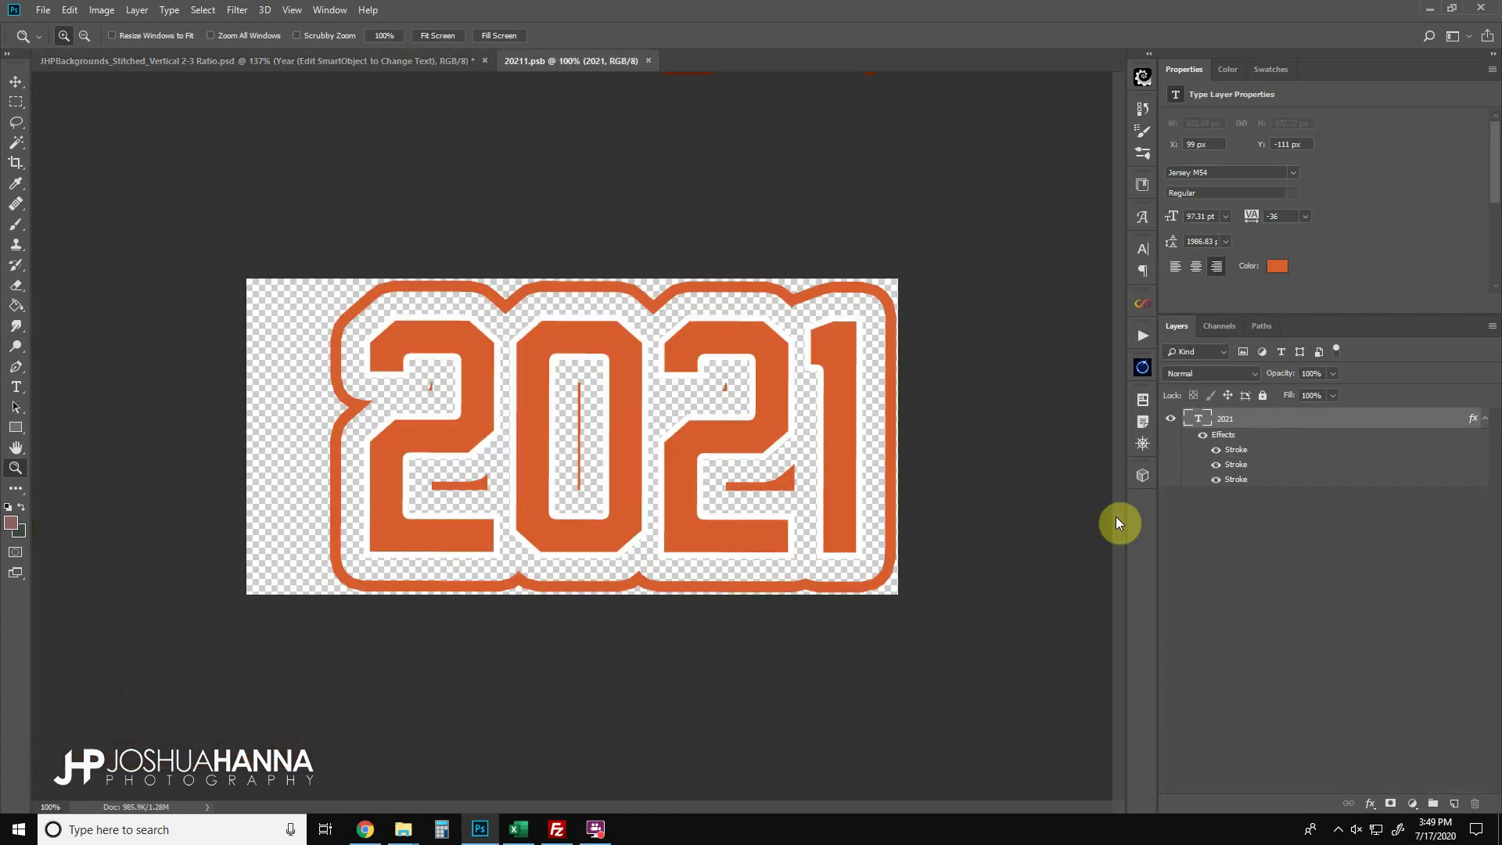
{"action": "double_click", "coordinate": [1201, 422]}
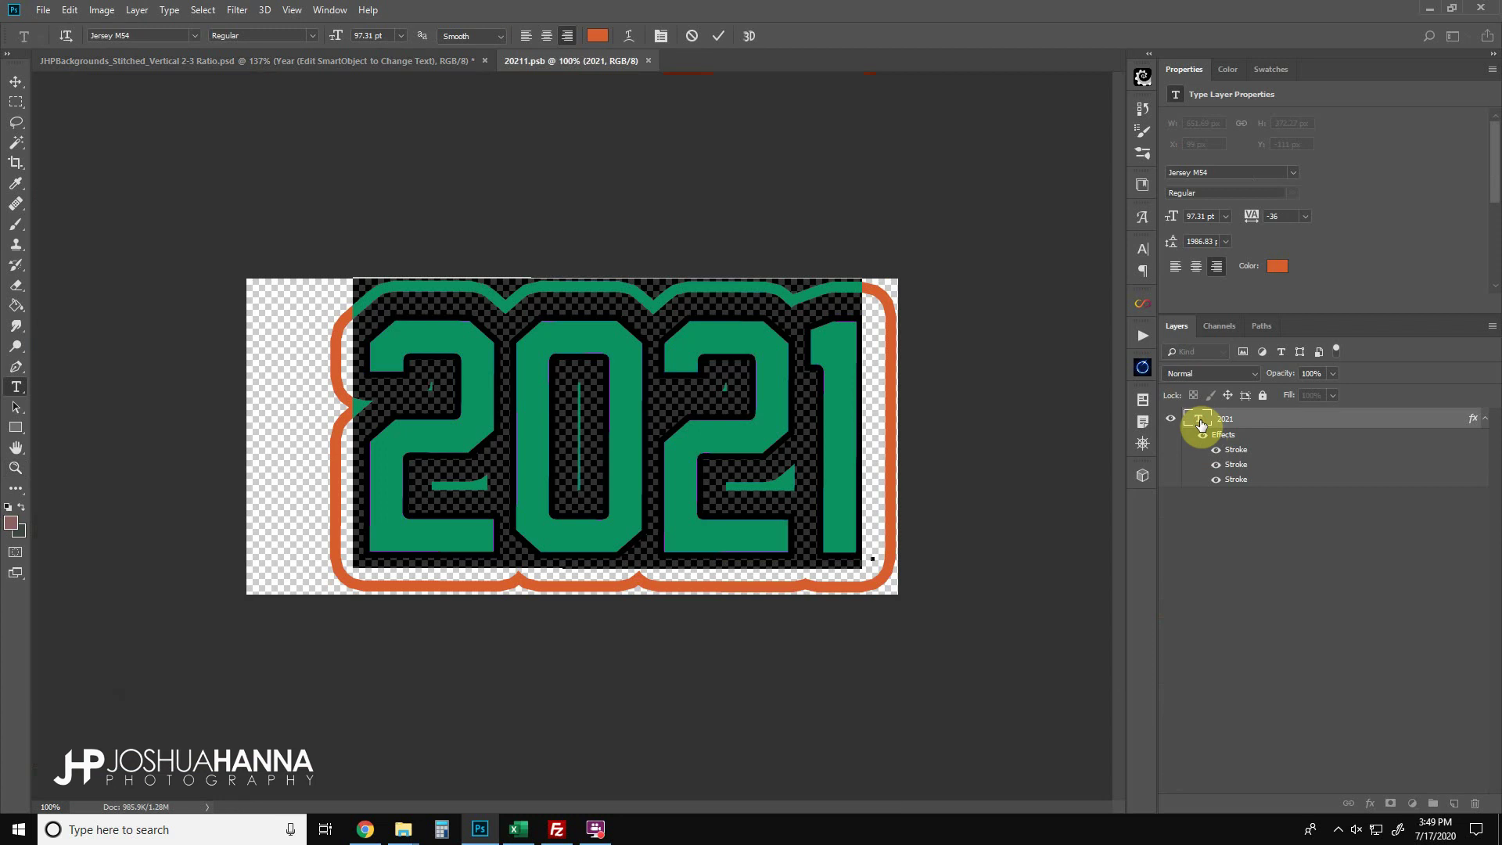
{"action": "type", "text": "2020"}
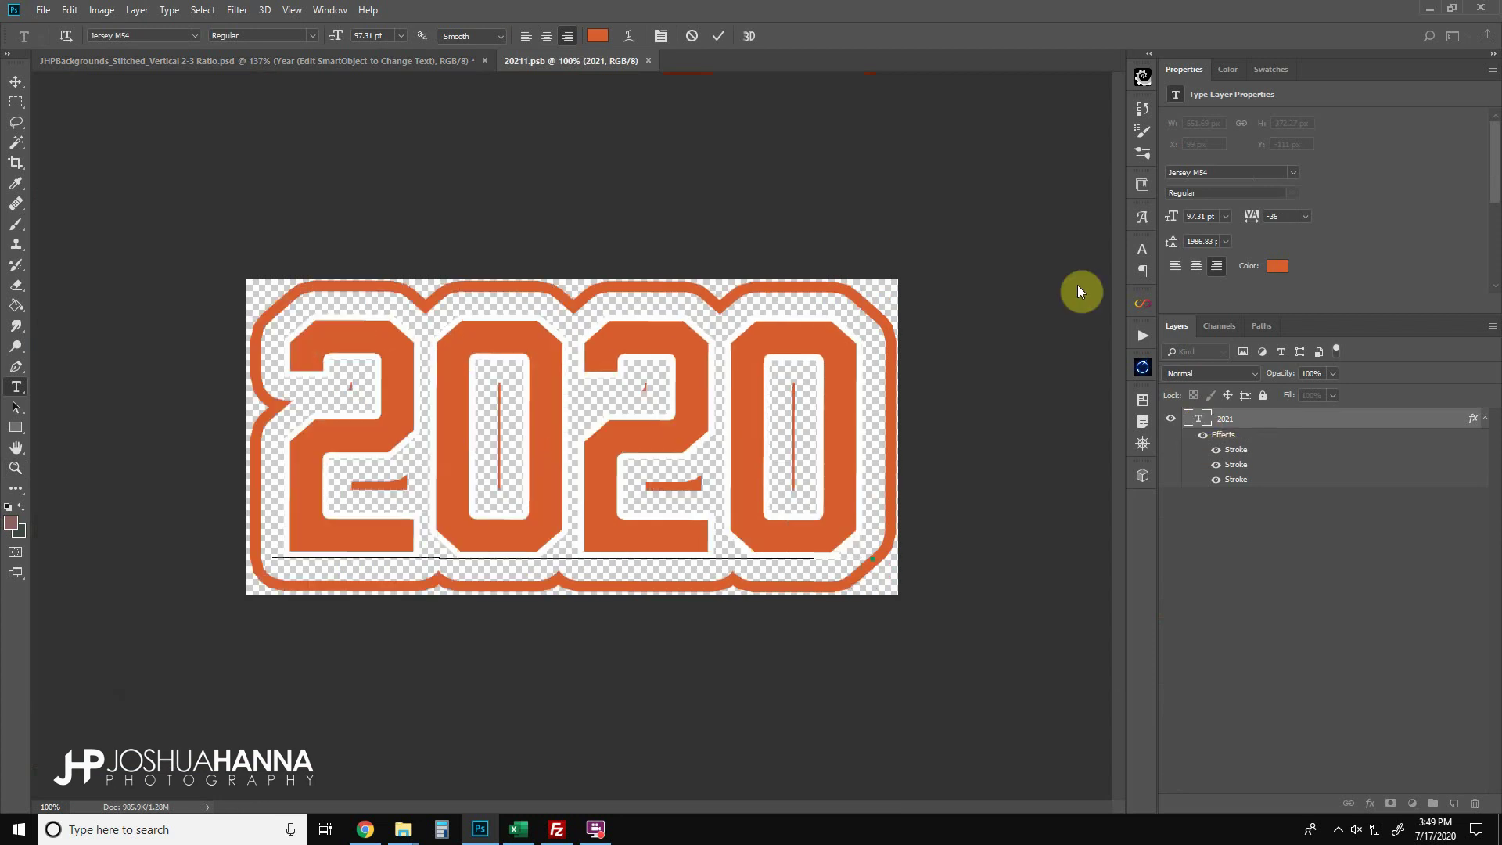
{"action": "left_click", "coordinate": [717, 37]}
{"action": "key", "text": "z"}
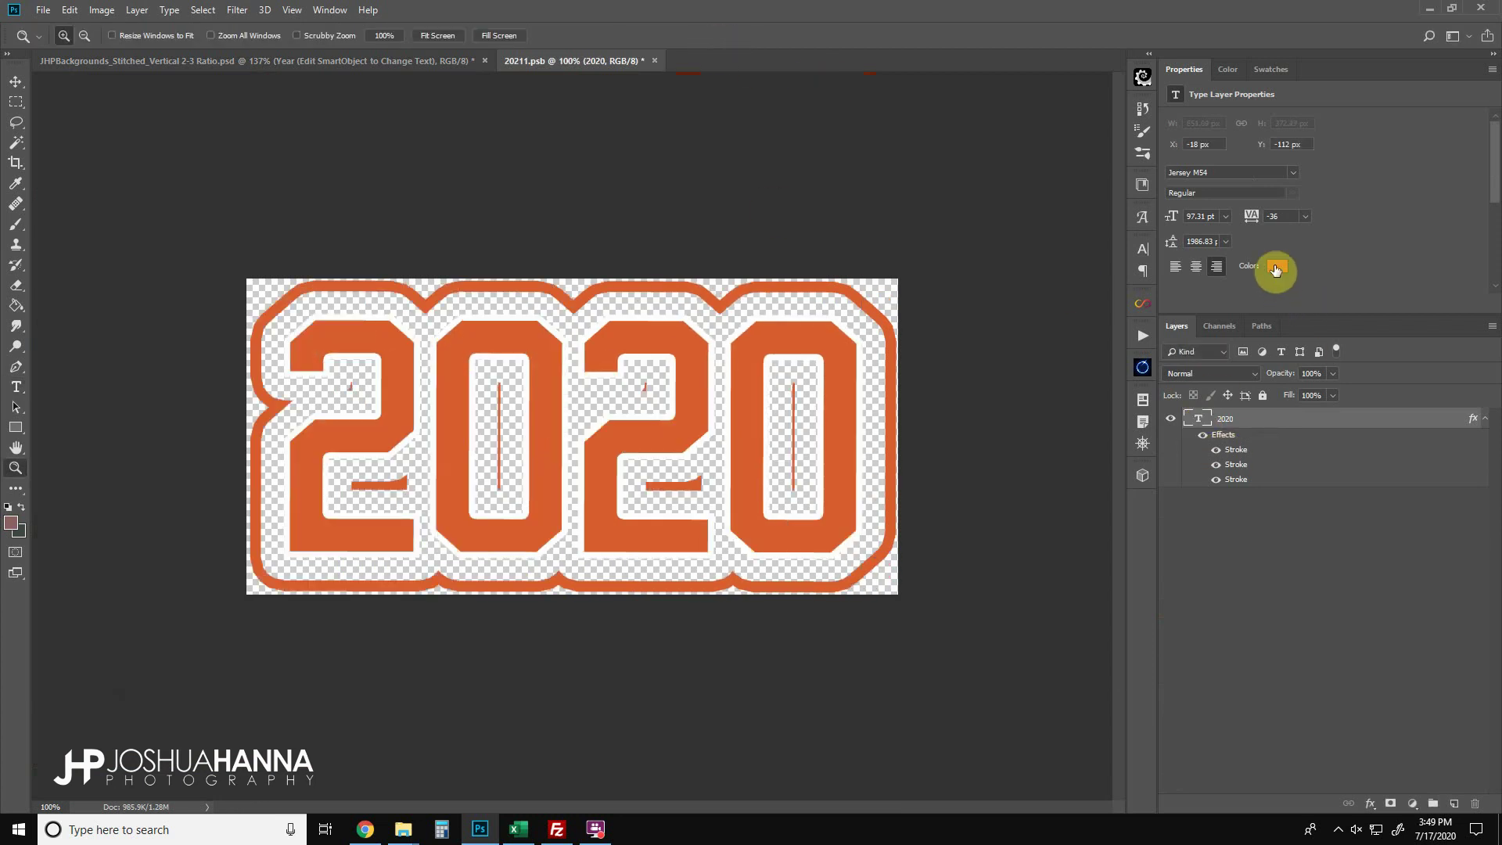
Step: Change the fill color of the 2020 text to red #da1515
{"action": "left_click", "coordinate": [1275, 270]}
{"action": "left_click_drag", "start_coordinate": [1127, 399], "coordinate": [1135, 336]}
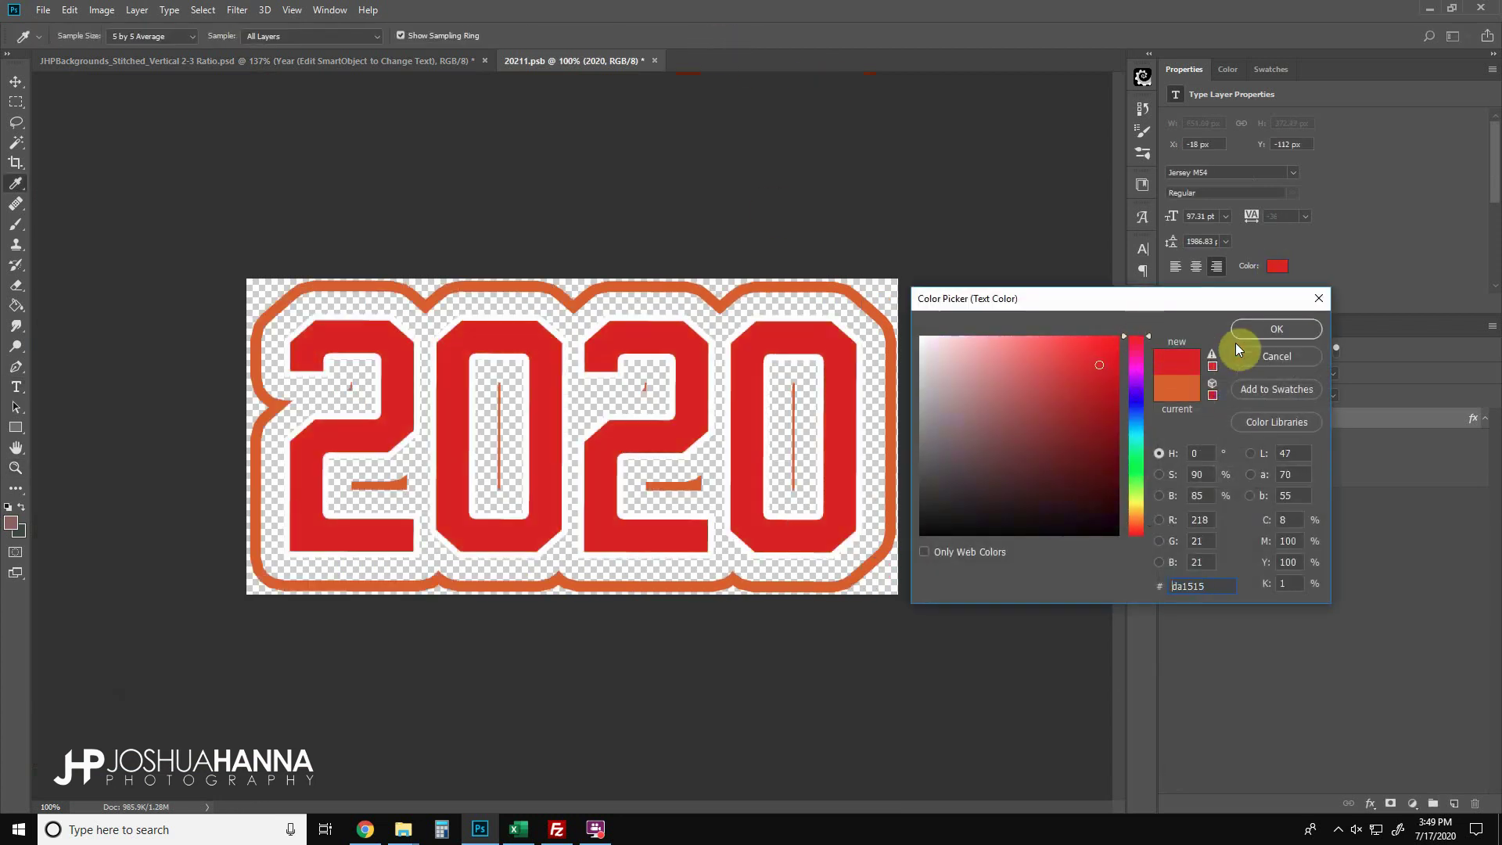
{"action": "left_click", "coordinate": [1243, 333]}
Step: Recolor the year text's 43 px outer stroke to red #da1515, and save and close the smart object
{"action": "double_click", "coordinate": [1234, 467]}
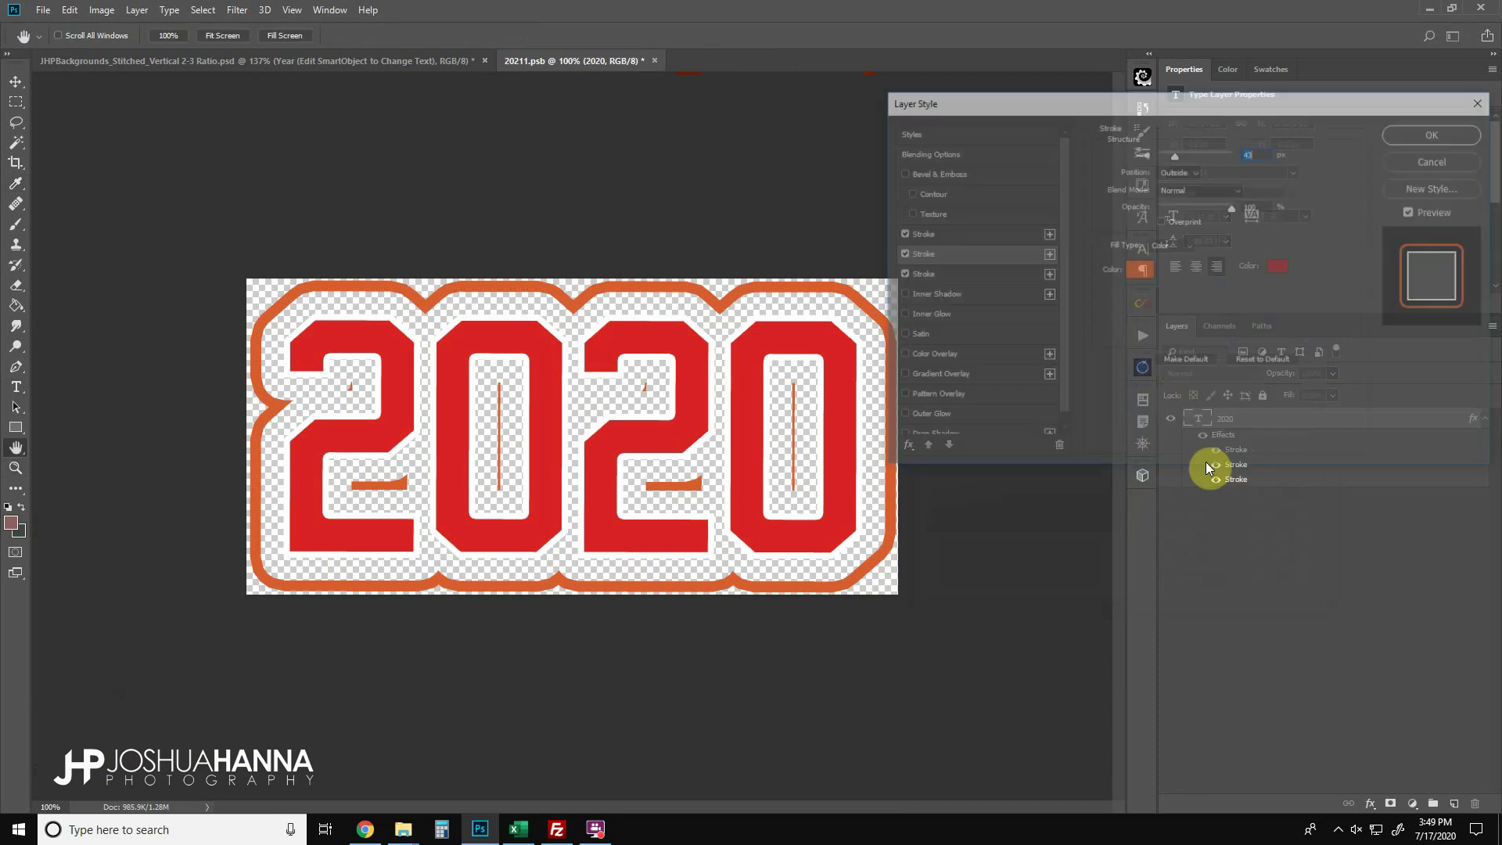
{"action": "left_click", "coordinate": [1138, 269]}
{"action": "left_click_drag", "start_coordinate": [1137, 380], "coordinate": [1138, 326]}
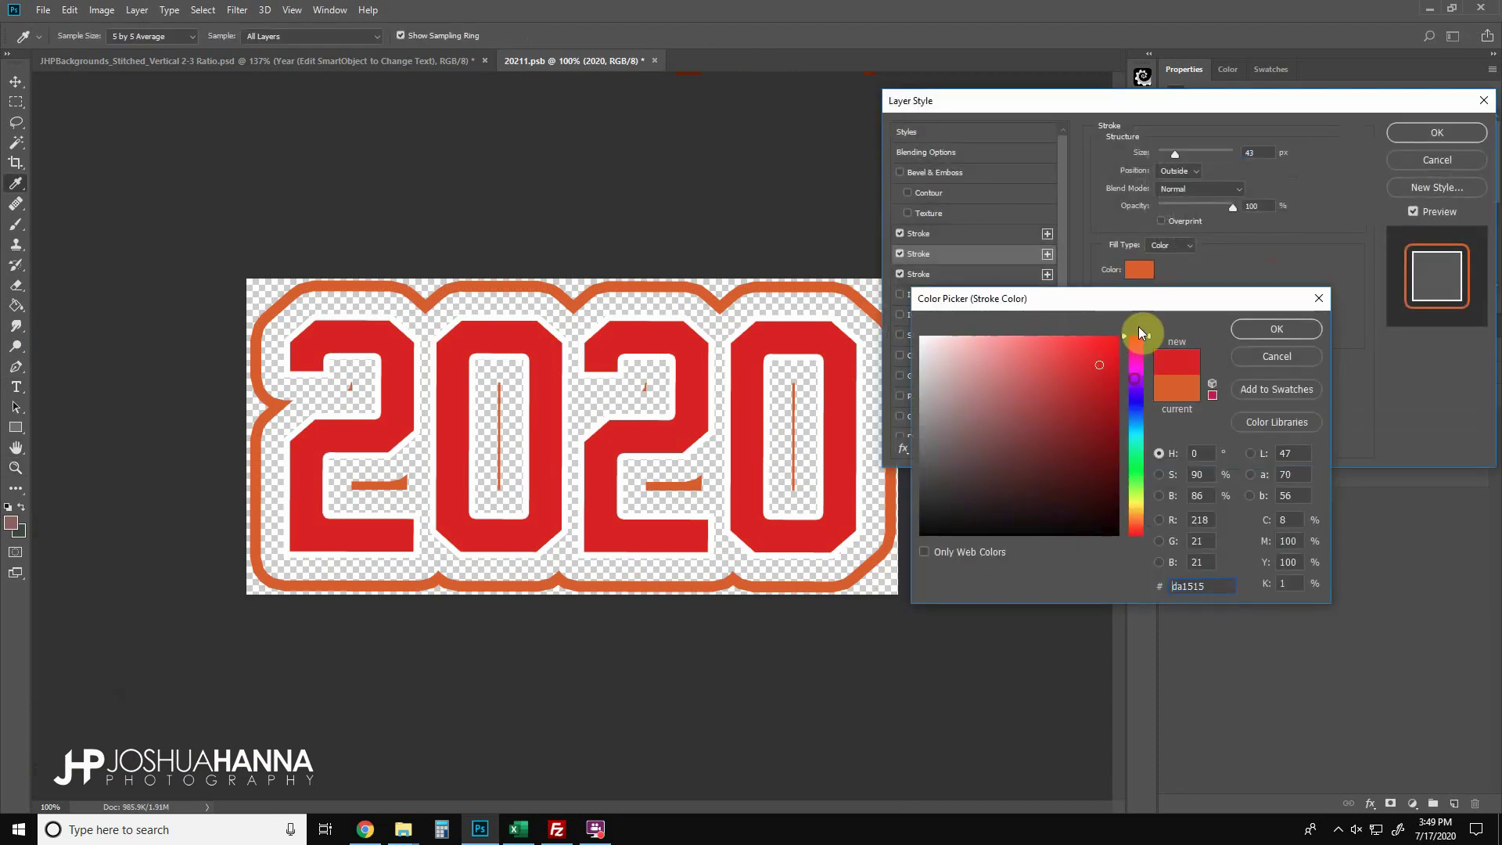
{"action": "left_click", "coordinate": [1254, 325]}
{"action": "left_click", "coordinate": [1426, 136]}
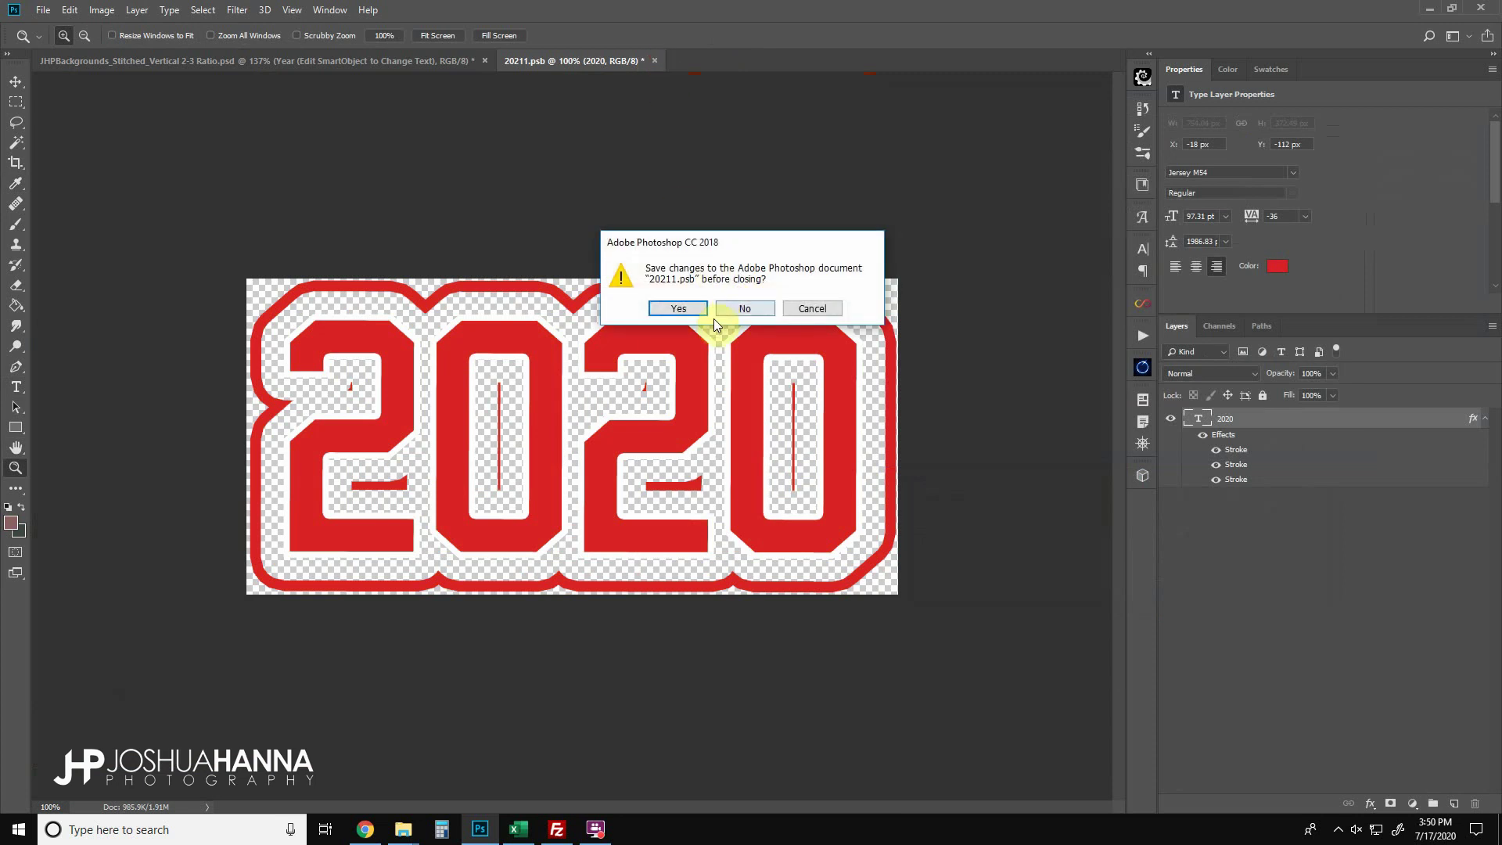
{"action": "left_click", "coordinate": [678, 309]}
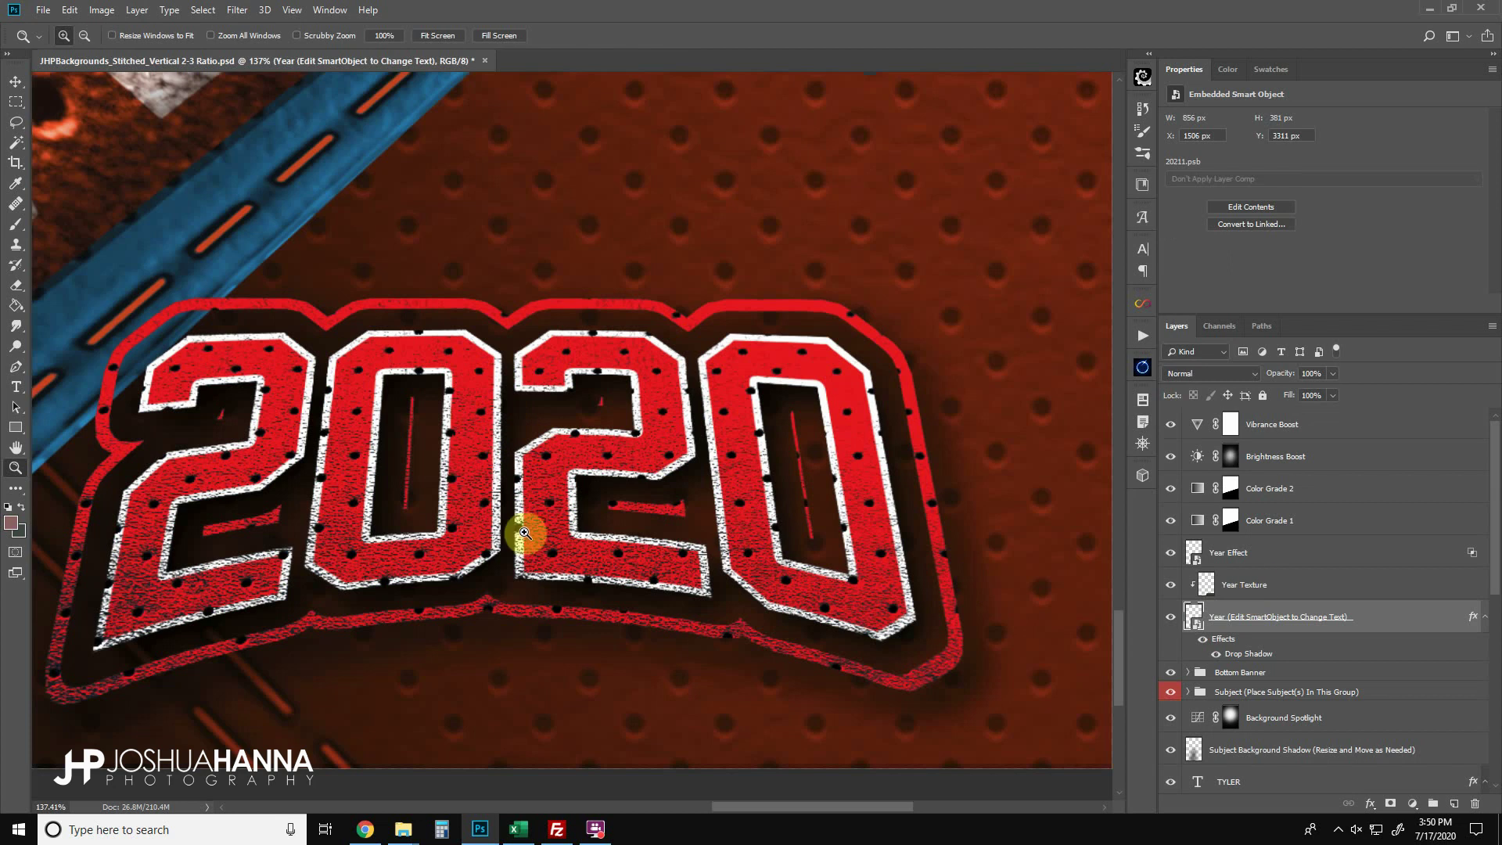
Step: Move the Year Effect, Year Texture and Year layers together to the right, clear of the blue banner edge
{"action": "left_click", "coordinate": [1256, 552], "text": "shift"}
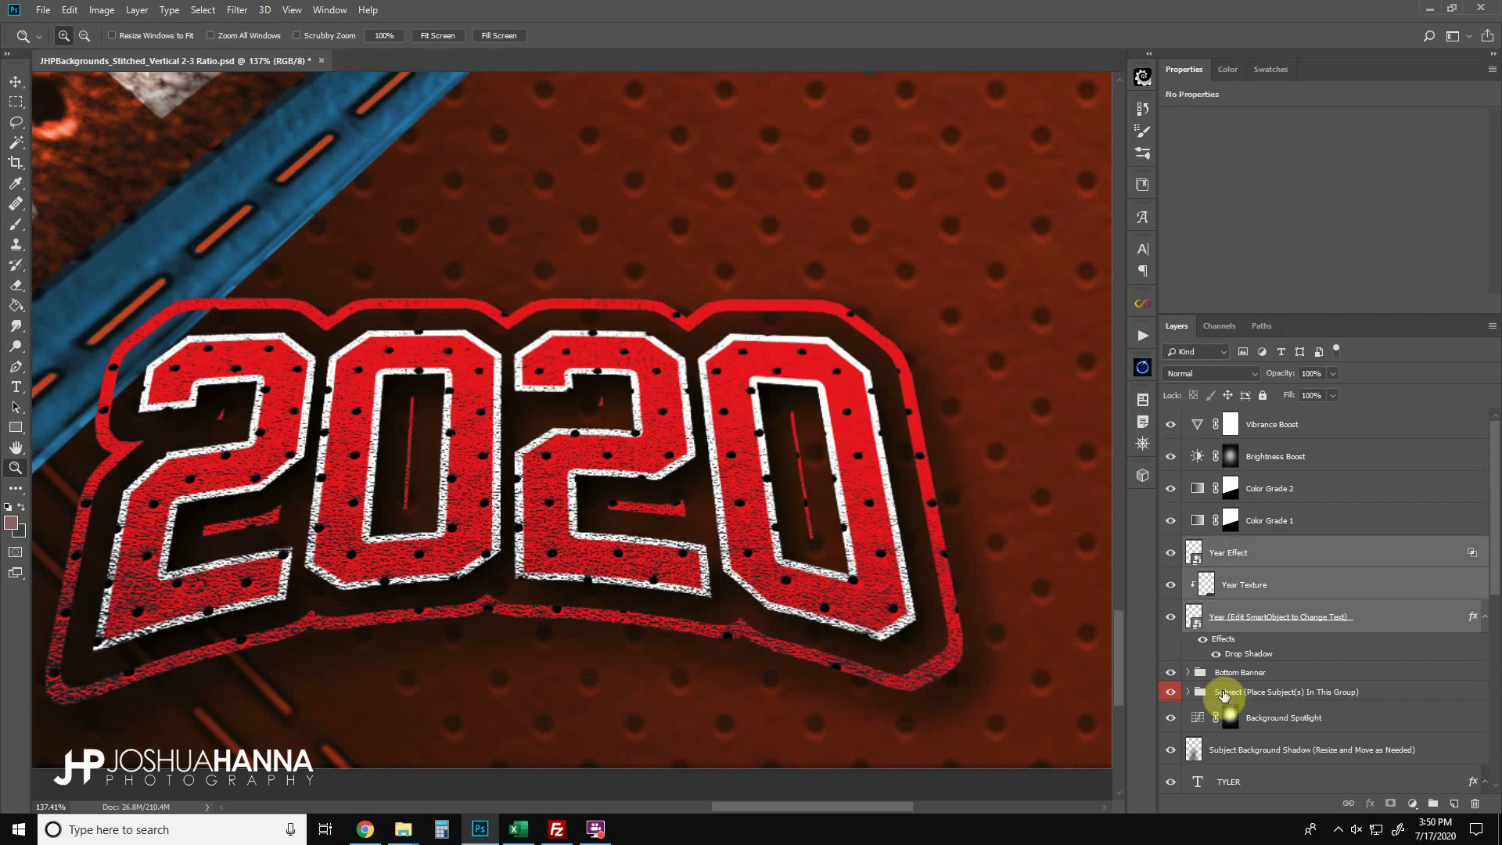
{"action": "key", "text": "v"}
{"action": "key", "text": "Right"}
{"action": "key", "text": "Right"}
{"action": "key", "text": "Right"}
{"action": "key", "text": "Right"}
{"action": "key", "text": "Right"}
{"action": "key", "text": "Right"}
{"action": "key", "text": "Right"}
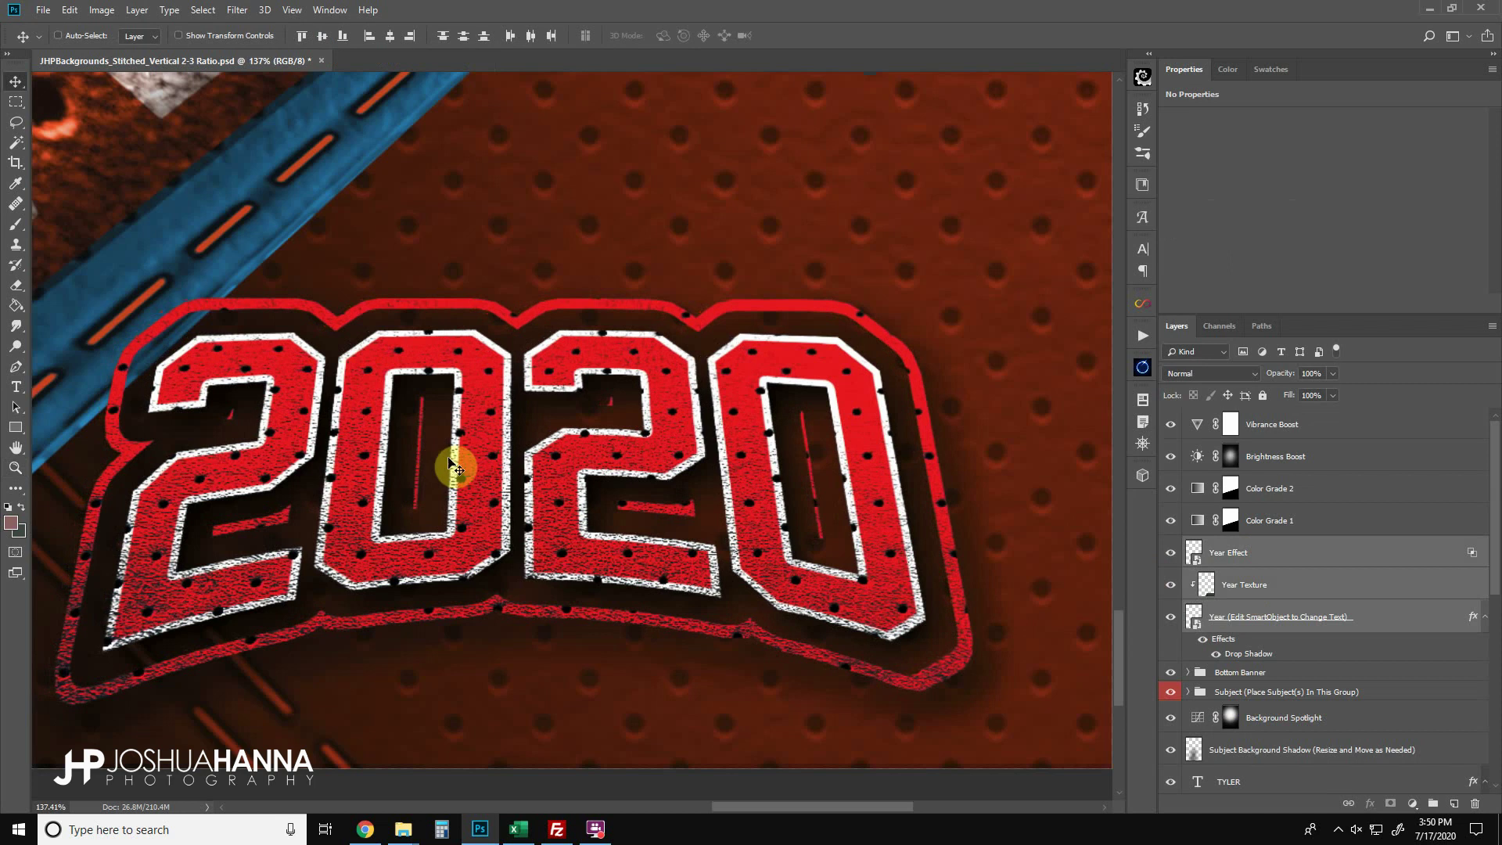
{"action": "left_click_drag", "start_coordinate": [483, 452], "coordinate": [540, 452]}
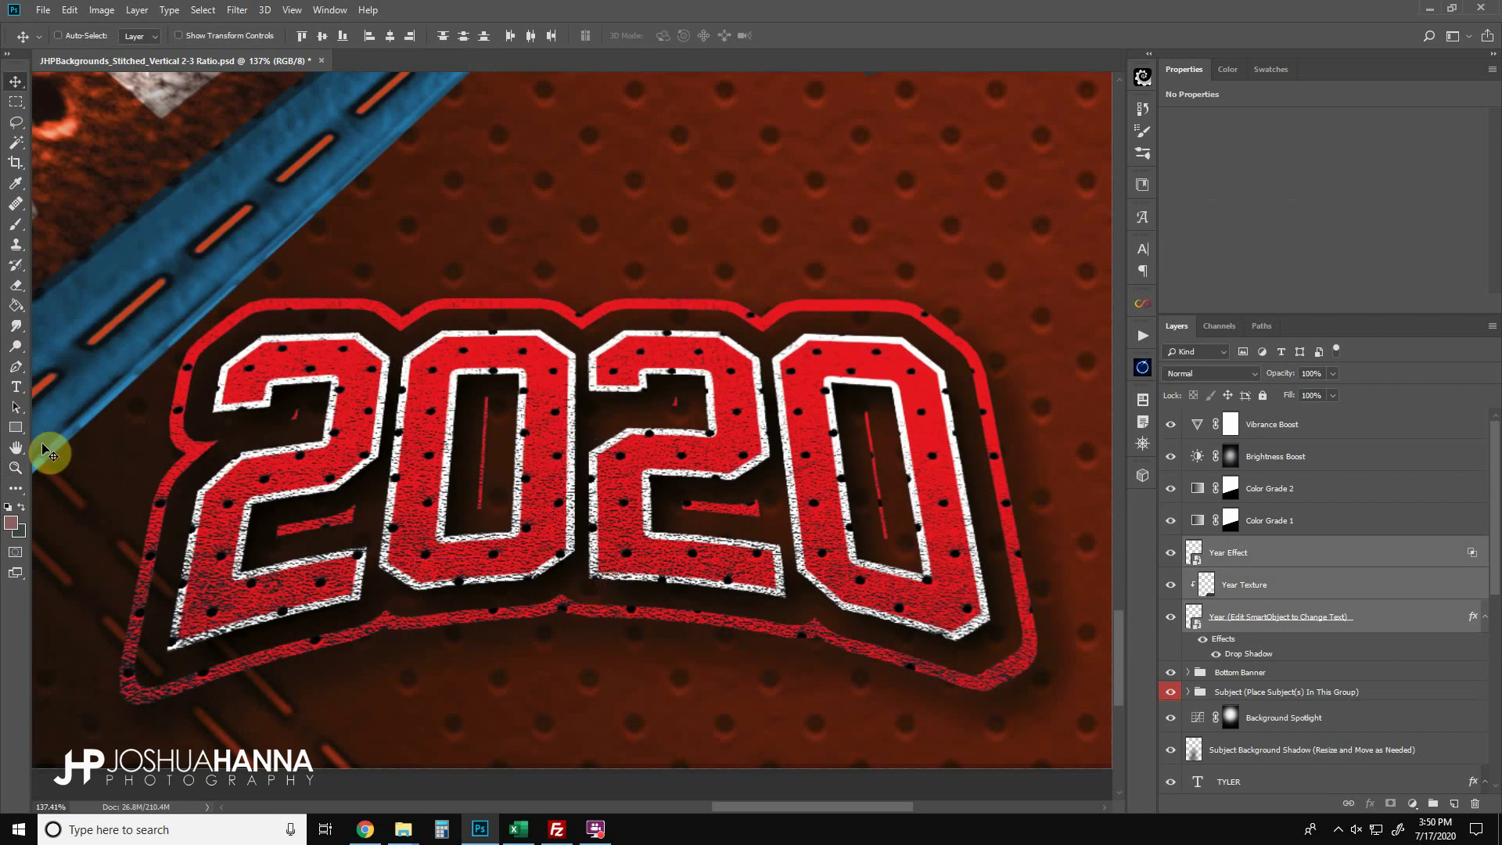
{"action": "left_click", "coordinate": [16, 467]}
{"action": "right_click", "coordinate": [436, 443]}
{"action": "left_click", "coordinate": [438, 443]}
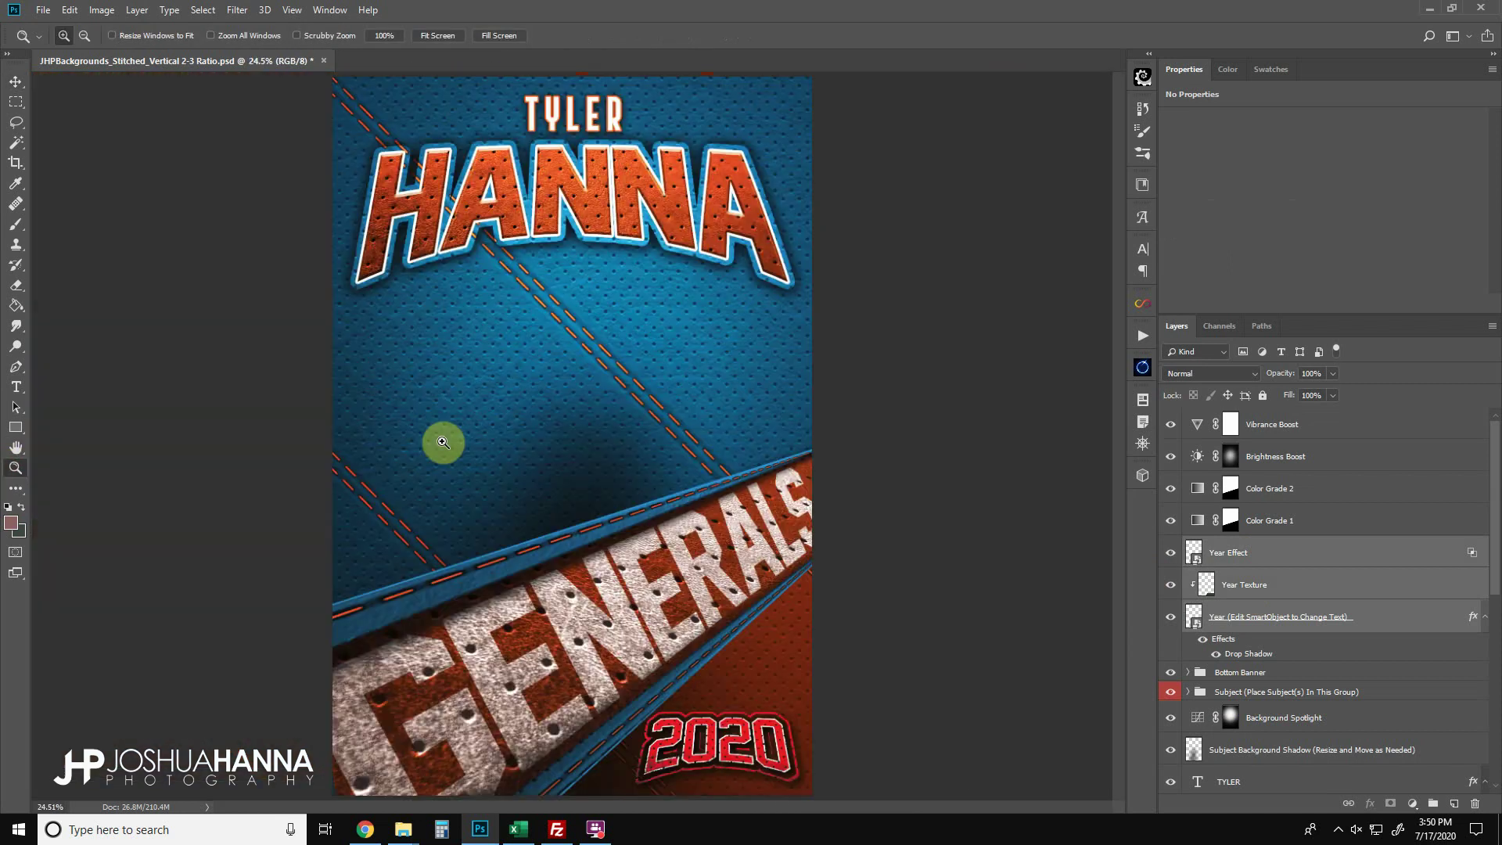